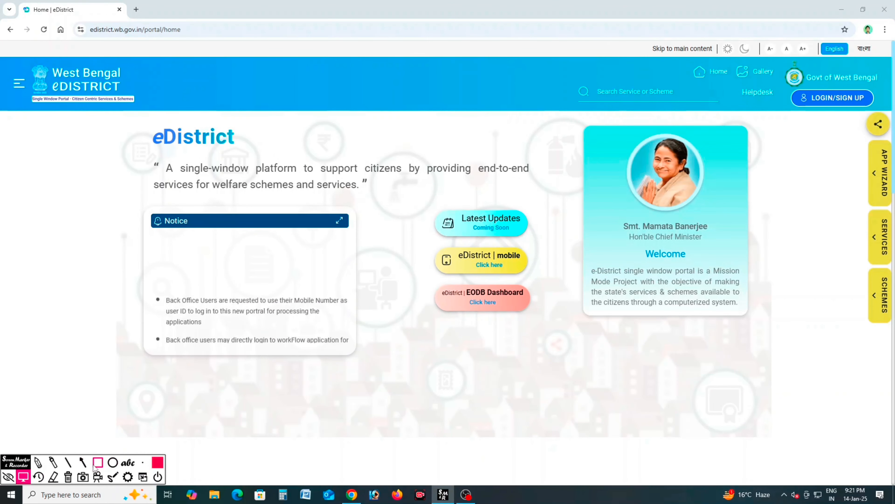
# Point out the LOGIN/SIGN UP button on the home page and open the citizen User Login page
pyautogui.click(98, 463)
pyautogui.moveTo(80, 20)
pyautogui.mouseDown()
pyautogui.moveTo(136, 42)
pyautogui.moveTo(219, 46)
pyautogui.moveTo(107, 28)
pyautogui.moveTo(214, 44)
pyautogui.mouseUp()
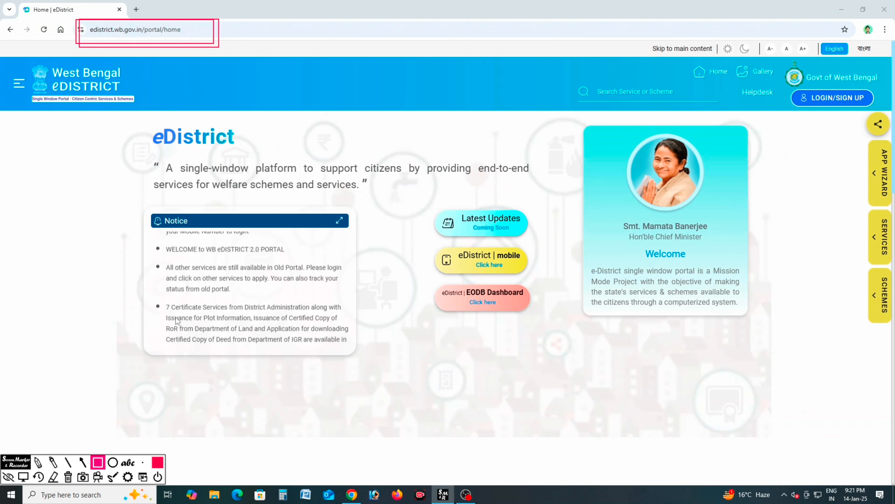
pyautogui.moveTo(5, 49); pyautogui.dragTo(894, 471)
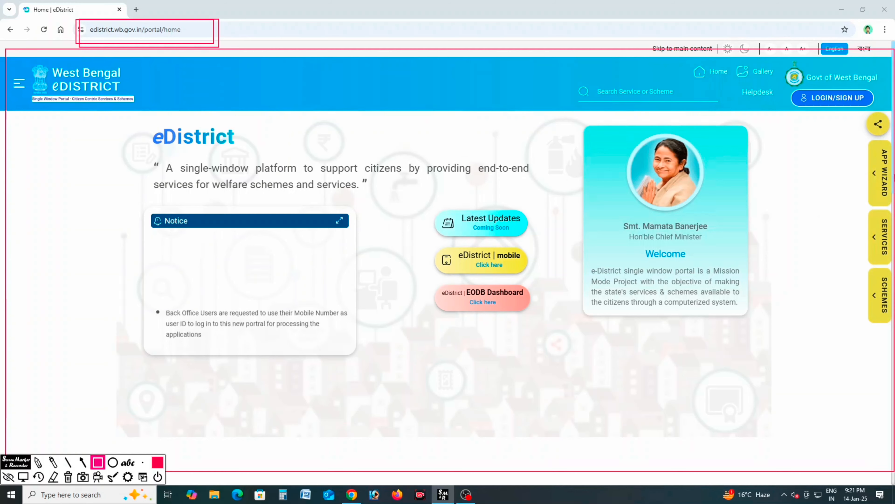
pyautogui.moveTo(785, 84); pyautogui.dragTo(878, 124)
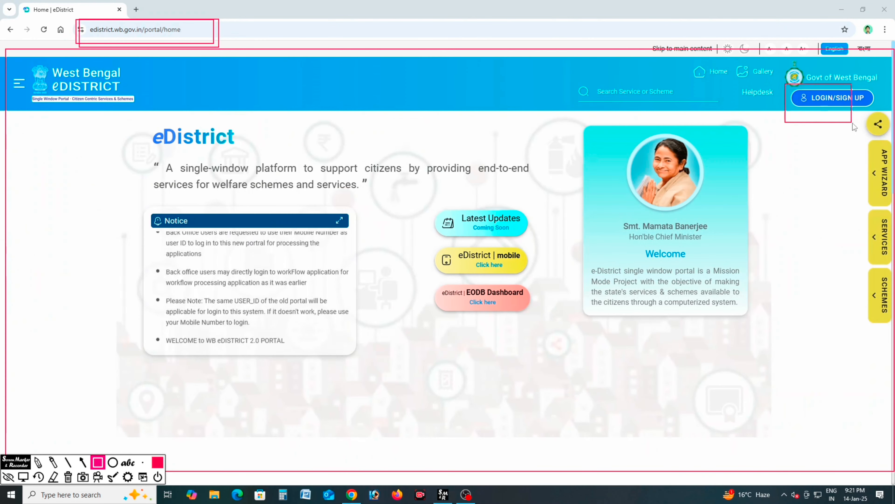
pyautogui.moveTo(786, 81); pyautogui.dragTo(873, 118)
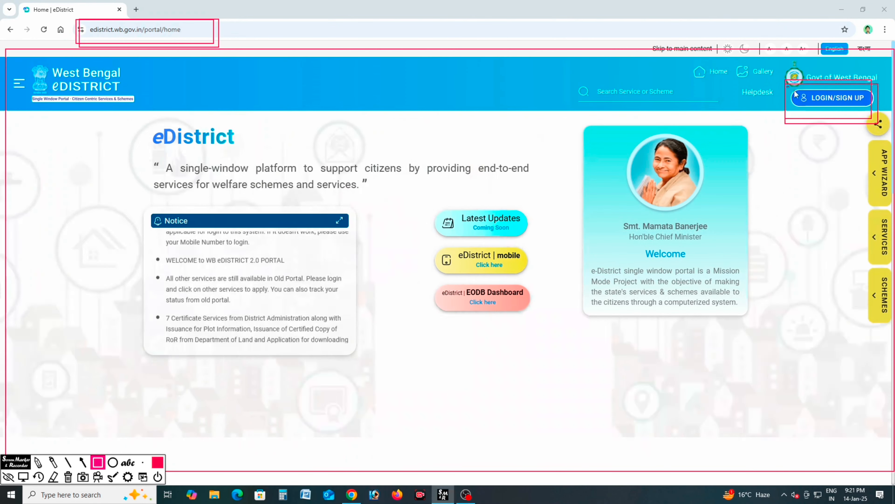
pyautogui.click(68, 477)
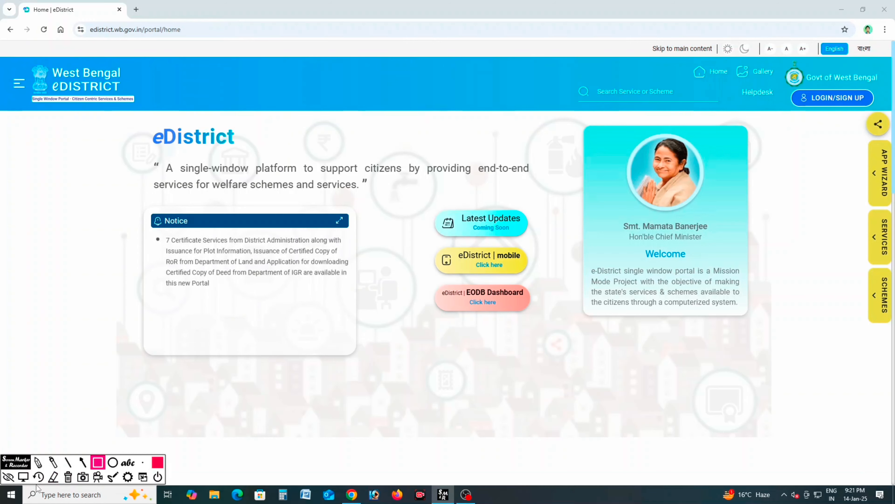
pyautogui.click(9, 477)
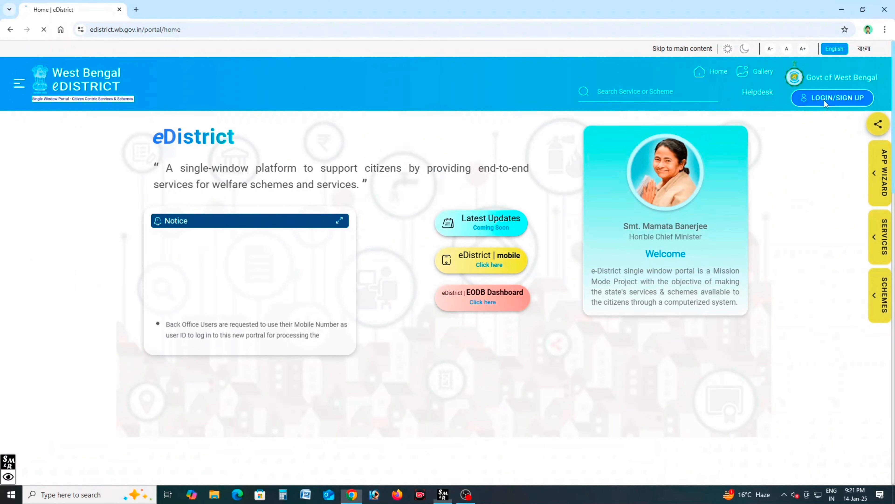
pyautogui.click(824, 100)
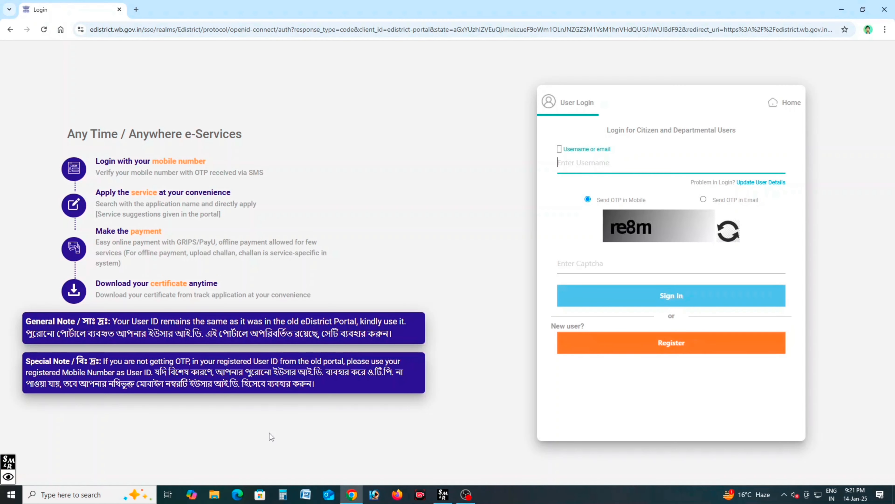
pyautogui.click(9, 476)
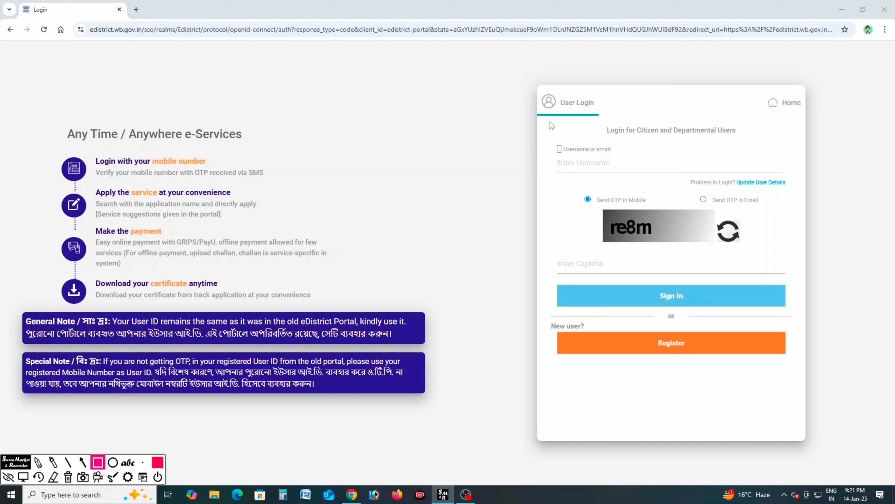
pyautogui.moveTo(534, 135)
pyautogui.mouseDown()
pyautogui.moveTo(776, 182)
pyautogui.moveTo(790, 174)
pyautogui.mouseUp()
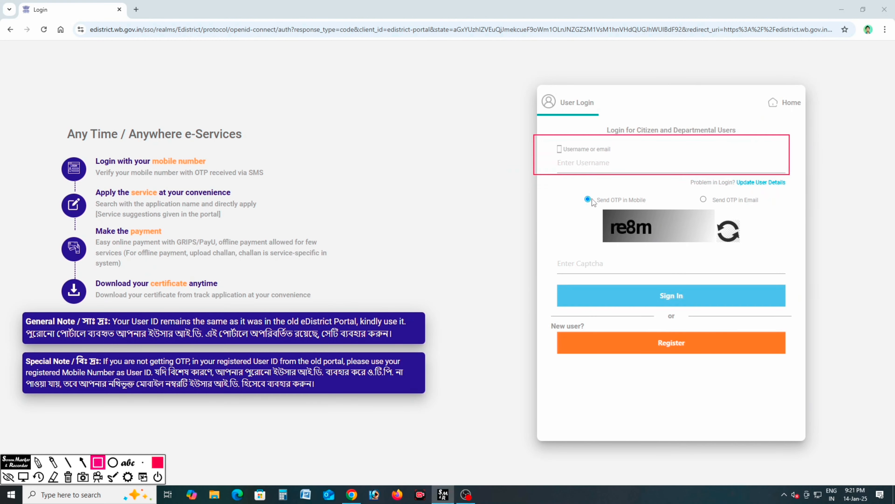
pyautogui.moveTo(568, 186)
pyautogui.mouseDown()
pyautogui.moveTo(661, 207)
pyautogui.moveTo(782, 210)
pyautogui.mouseUp()
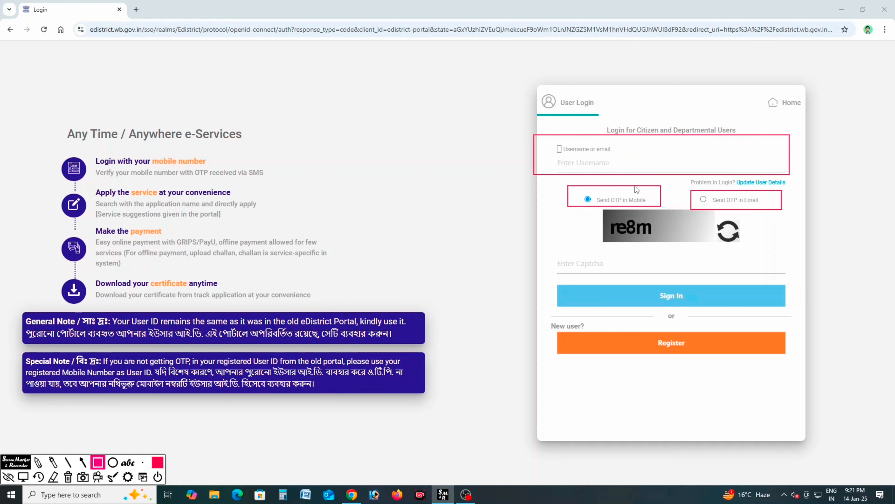
pyautogui.moveTo(605, 217); pyautogui.dragTo(685, 239)
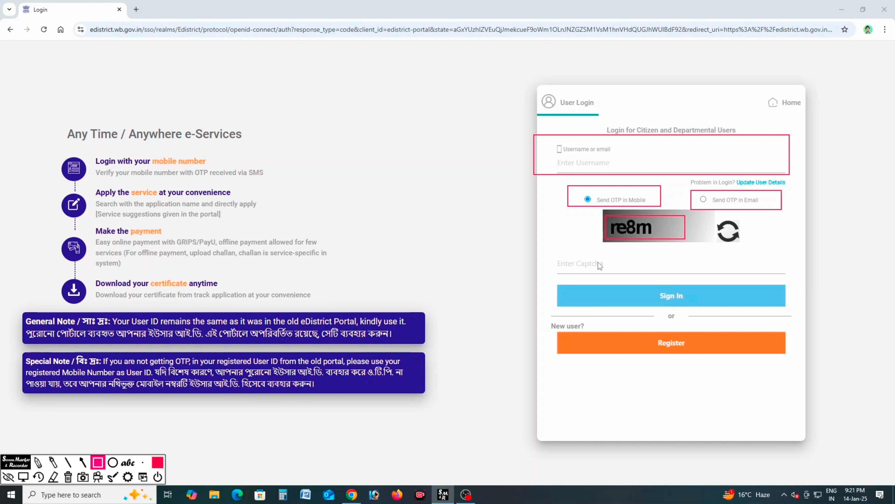
pyautogui.moveTo(551, 253)
pyautogui.mouseDown()
pyautogui.moveTo(656, 273)
pyautogui.moveTo(697, 303)
pyautogui.moveTo(714, 304)
pyautogui.mouseUp()
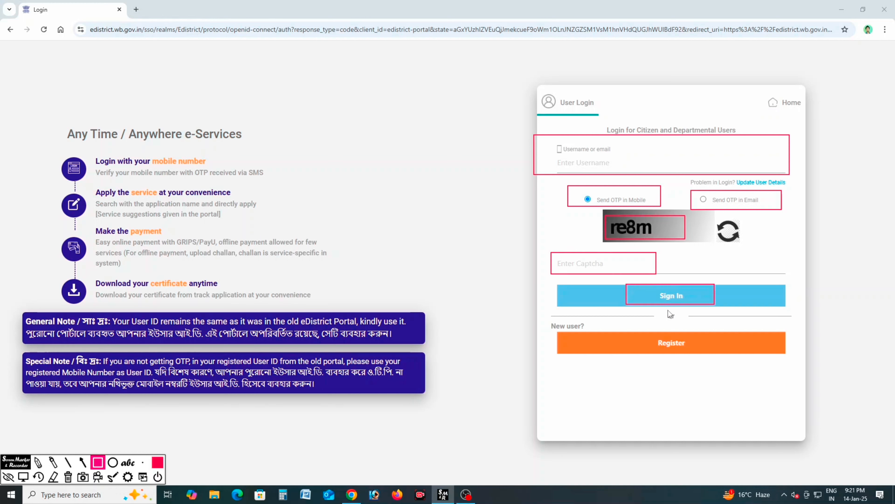
pyautogui.moveTo(545, 319); pyautogui.dragTo(729, 358)
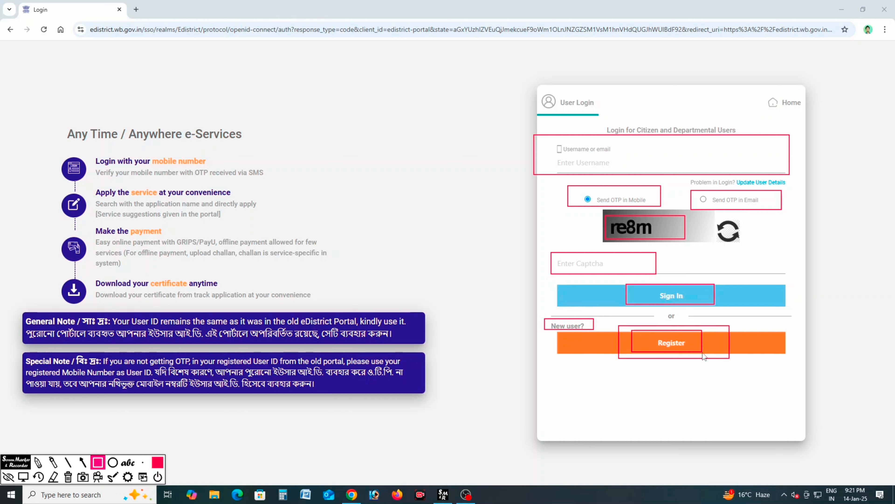
pyautogui.click(9, 478)
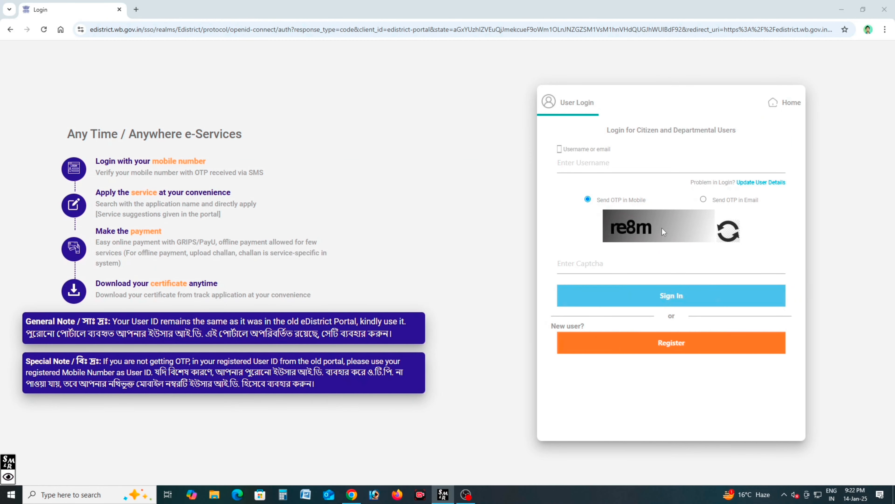
# Sign in with the account username and captcha, then confirm with the mobile one-time password
pyautogui.click(606, 169)
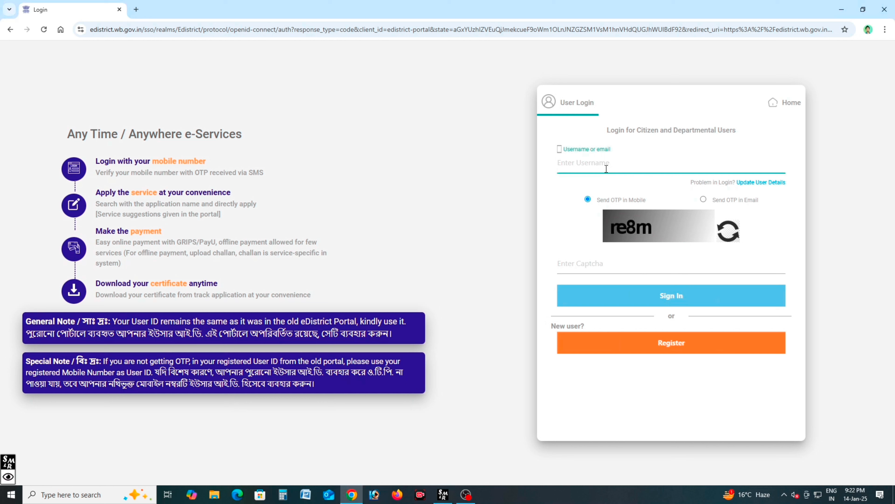
pyautogui.write('Bal')
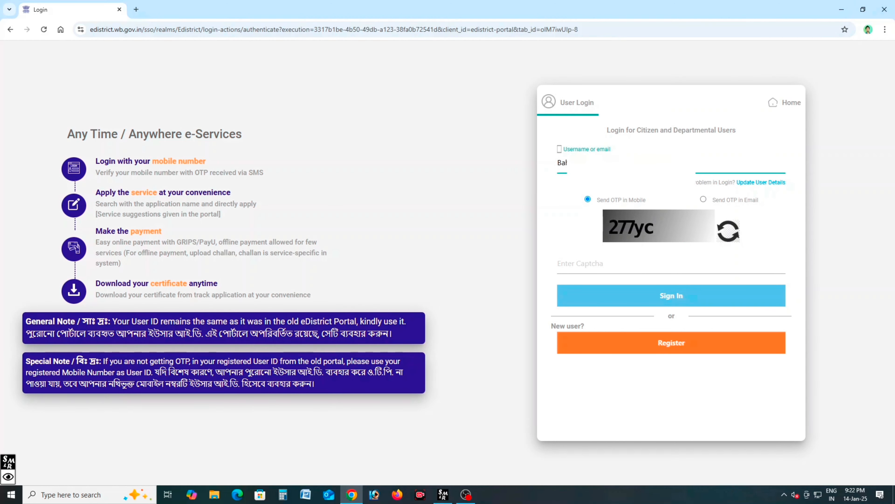
pyautogui.press('Tab')
pyautogui.press('Tab')
pyautogui.press('Tab')
pyautogui.press('Tab')
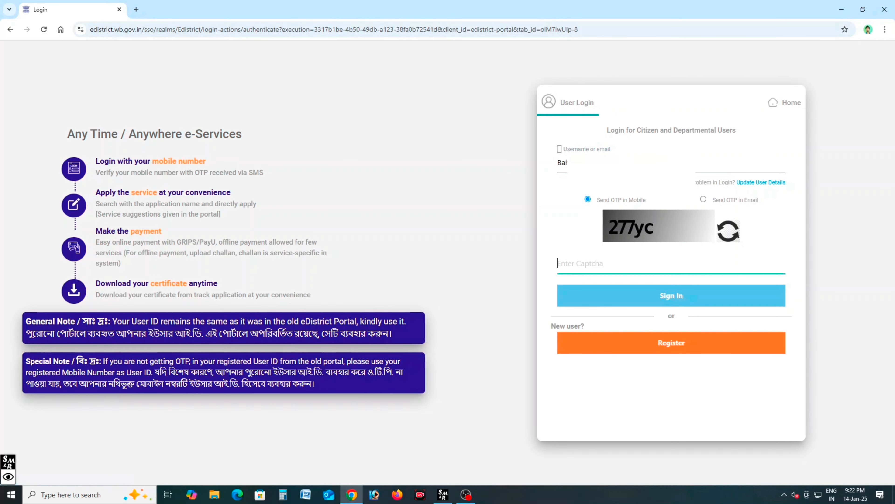
pyautogui.write('277yc')
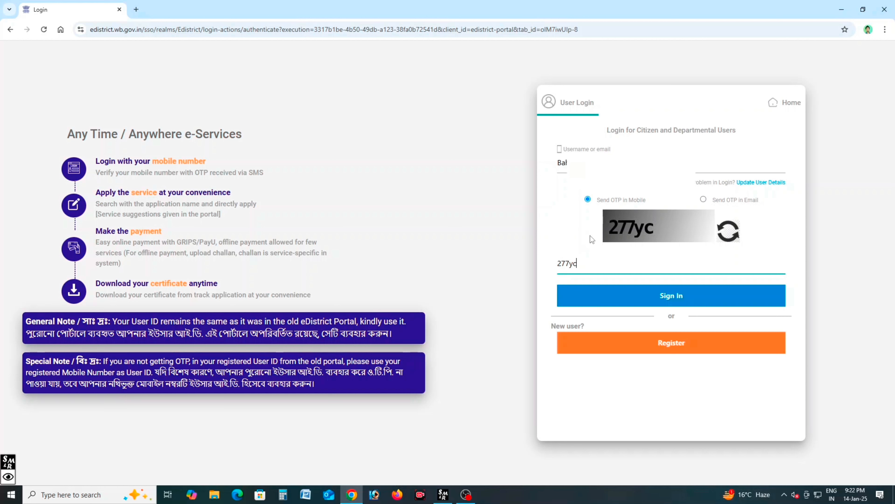
pyautogui.click(687, 295)
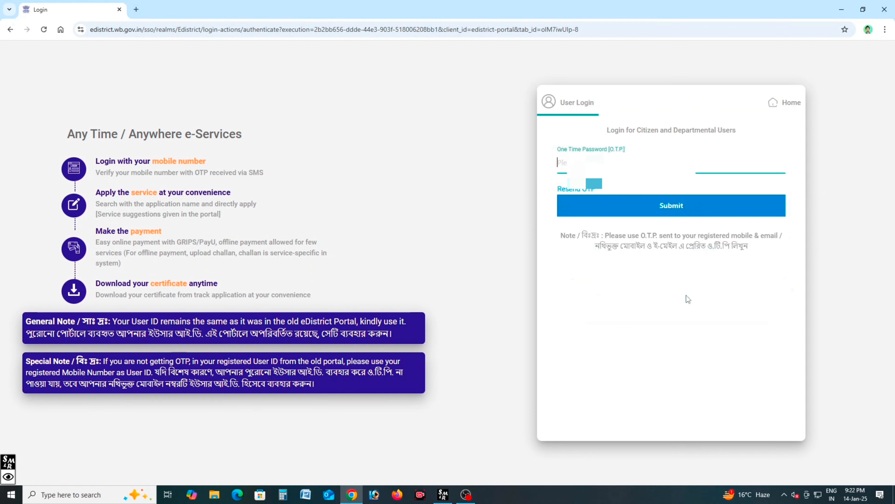
pyautogui.click(646, 162)
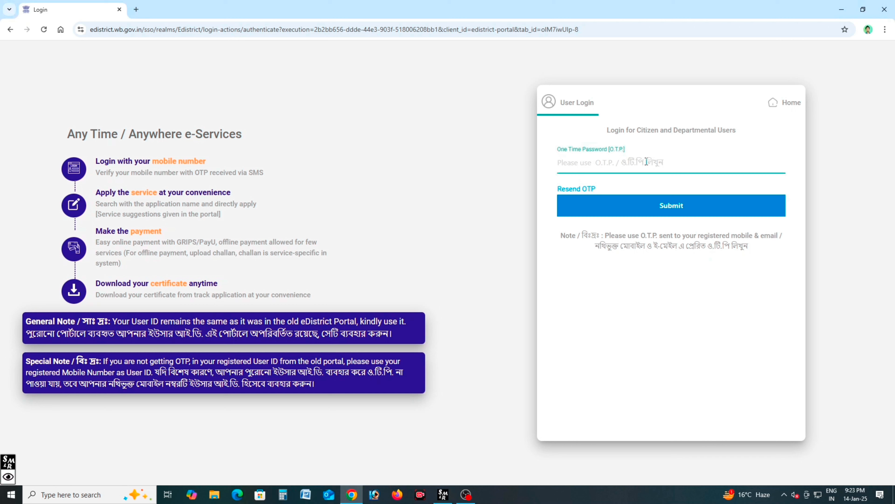
pyautogui.click(673, 208)
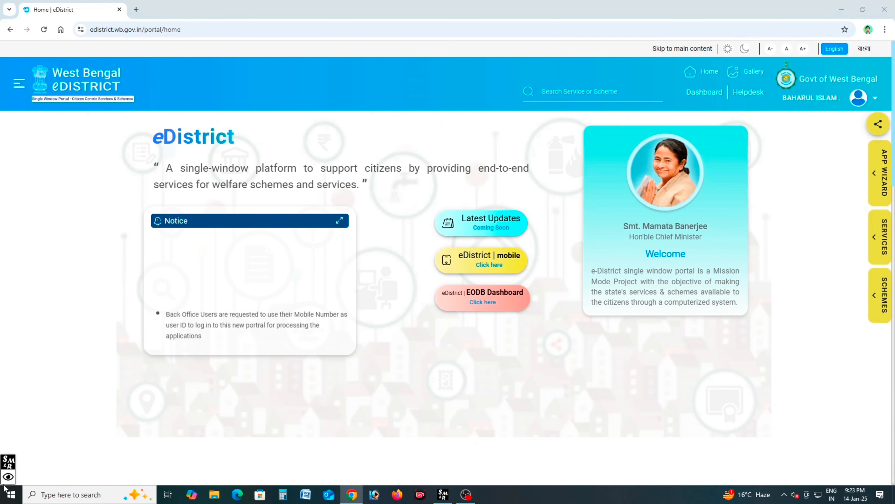
# Highlight the hamburger icon on the dashboard and open the side navigation menu
pyautogui.click(9, 478)
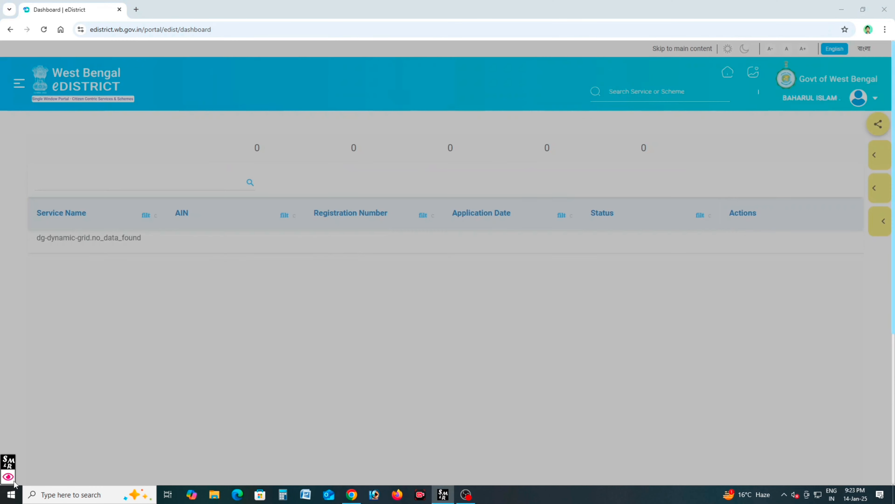
pyautogui.click(98, 462)
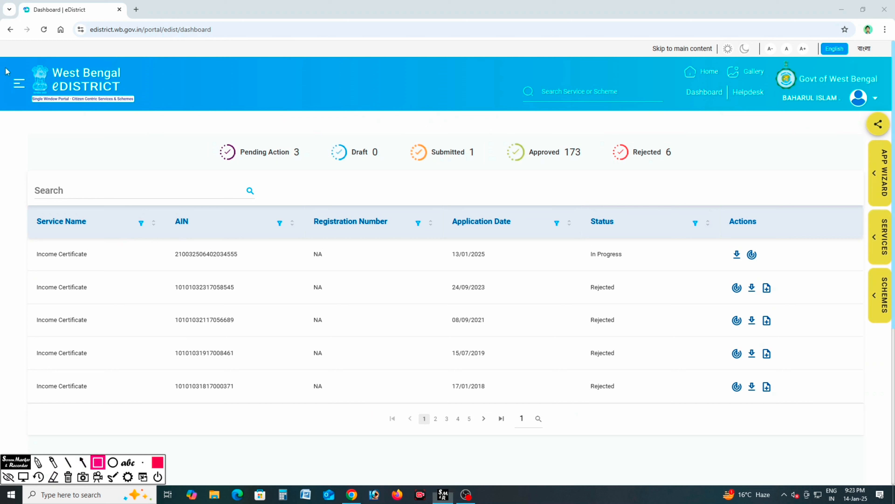
pyautogui.moveTo(4, 66)
pyautogui.mouseDown()
pyautogui.moveTo(34, 134)
pyautogui.moveTo(34, 125)
pyautogui.mouseUp()
pyautogui.moveTo(2, 47)
pyautogui.mouseDown()
pyautogui.moveTo(35, 122)
pyautogui.moveTo(37, 106)
pyautogui.mouseUp()
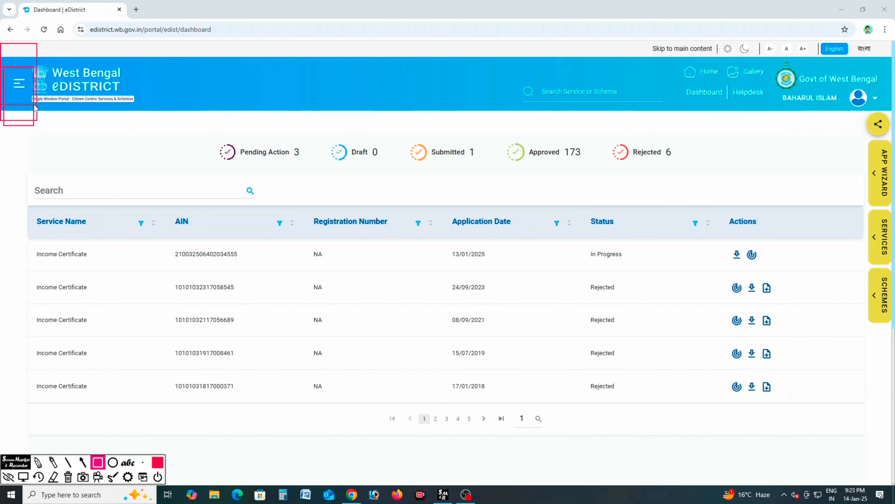
pyautogui.click(69, 476)
pyautogui.click(9, 476)
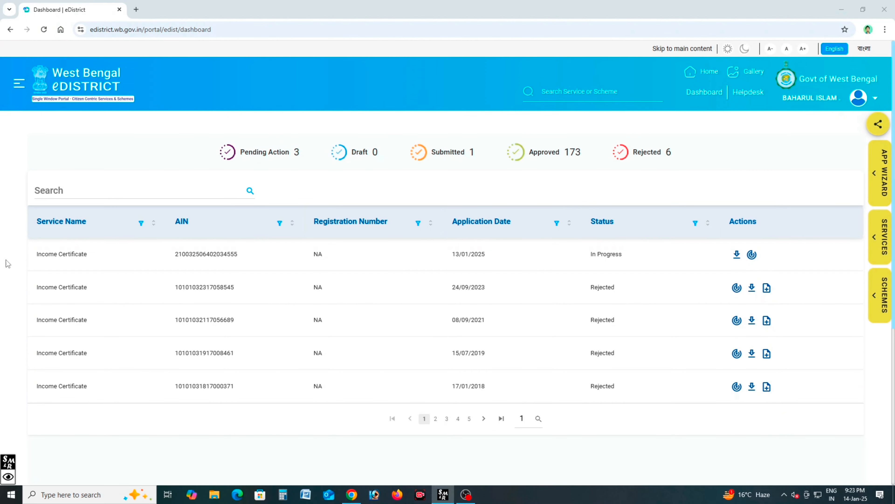
pyautogui.click(19, 88)
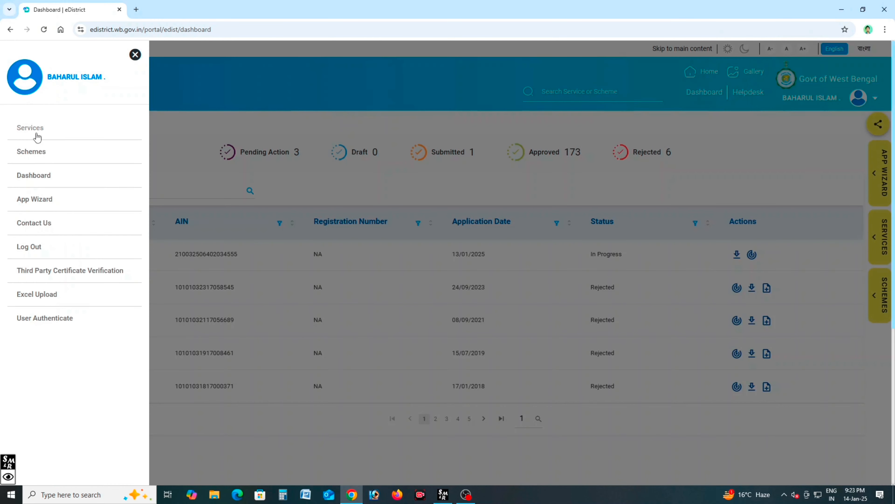
# Highlight the Services entry in the side menu and select it
pyautogui.click(8, 476)
pyautogui.click(97, 463)
pyautogui.moveTo(14, 120); pyautogui.dragTo(83, 139)
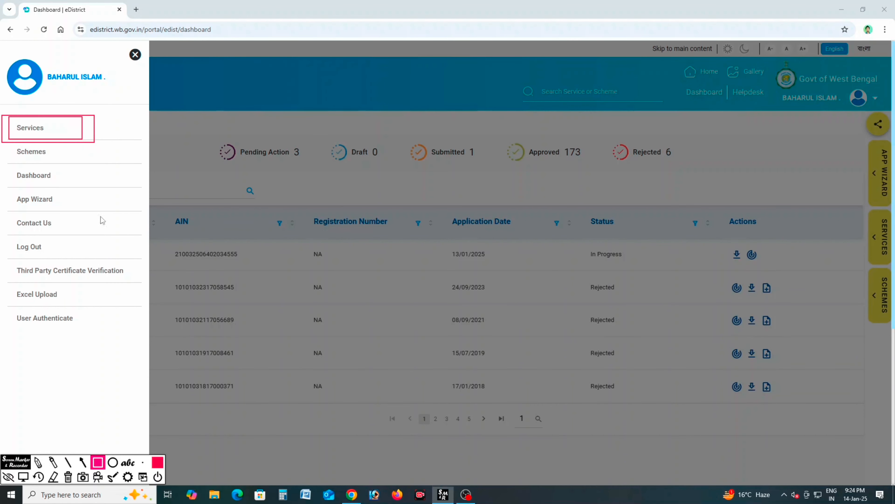
pyautogui.click(10, 479)
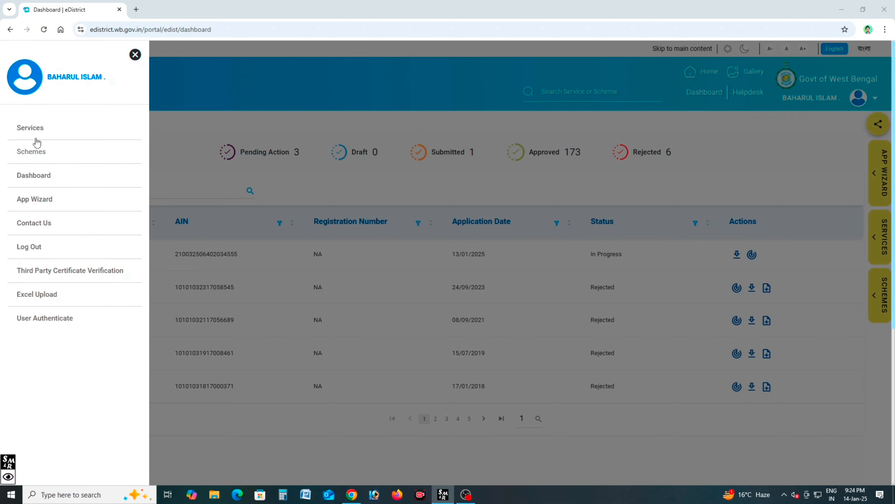
pyautogui.click(32, 136)
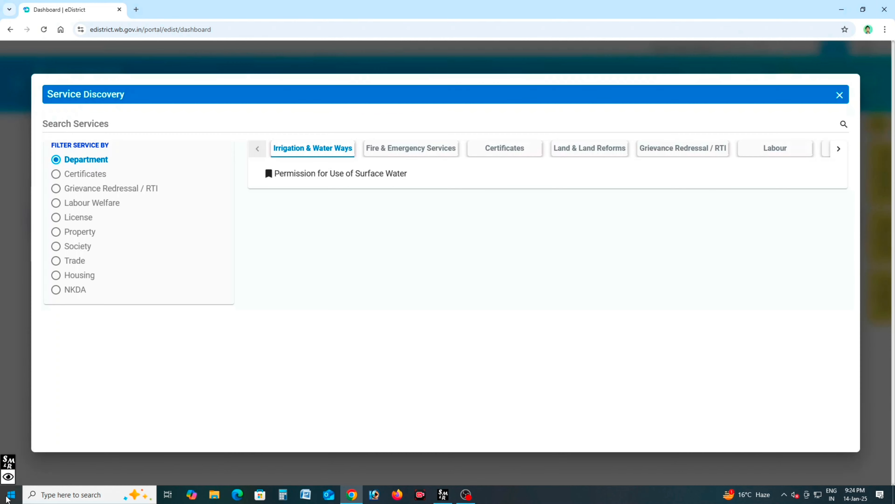
# Filter the Service Discovery list to the Certificates category
pyautogui.click(8, 478)
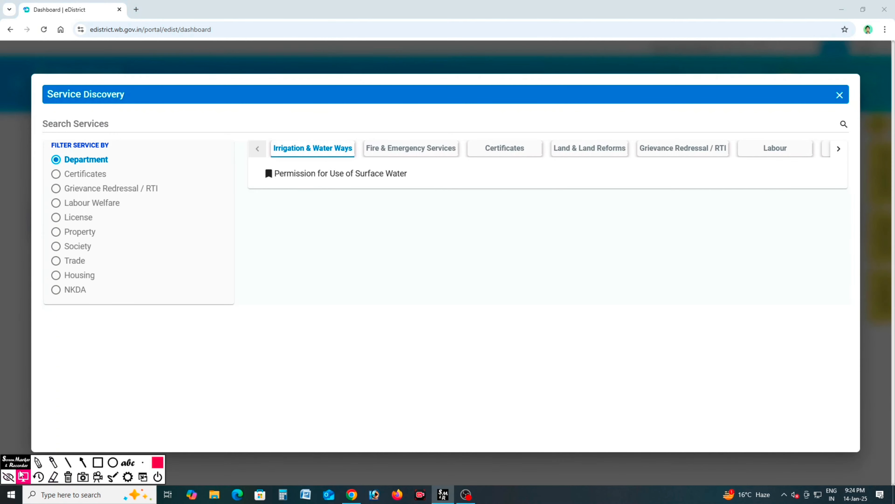
pyautogui.click(98, 464)
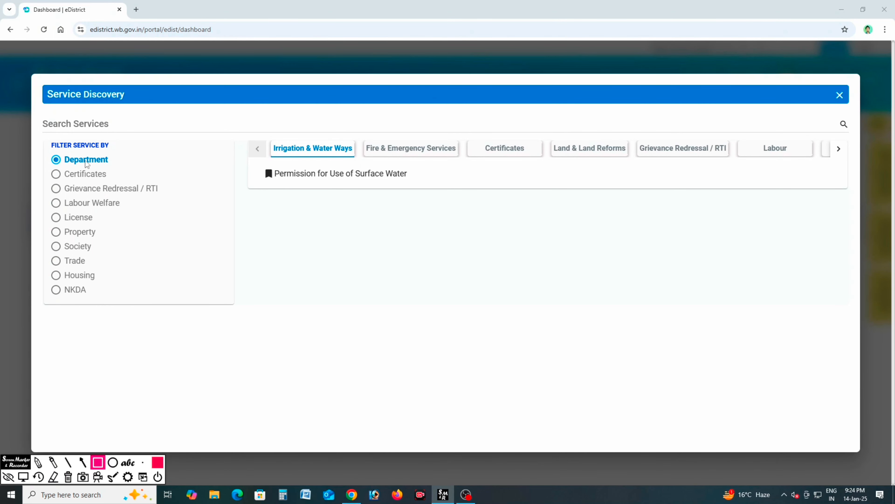
pyautogui.moveTo(26, 82)
pyautogui.mouseDown()
pyautogui.moveTo(37, 96)
pyautogui.moveTo(212, 107)
pyautogui.mouseUp()
pyautogui.moveTo(45, 167); pyautogui.dragTo(122, 182)
pyautogui.moveTo(42, 168); pyautogui.dragTo(120, 187)
pyautogui.click(68, 477)
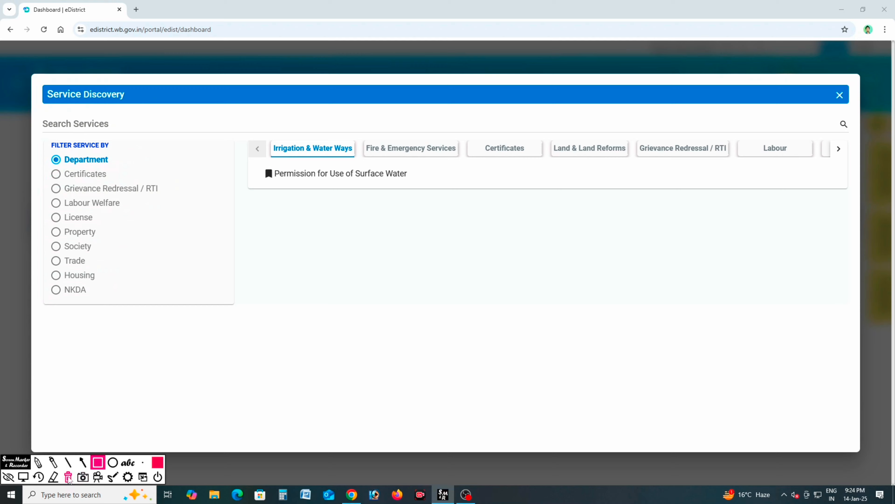
pyautogui.click(8, 477)
pyautogui.click(55, 174)
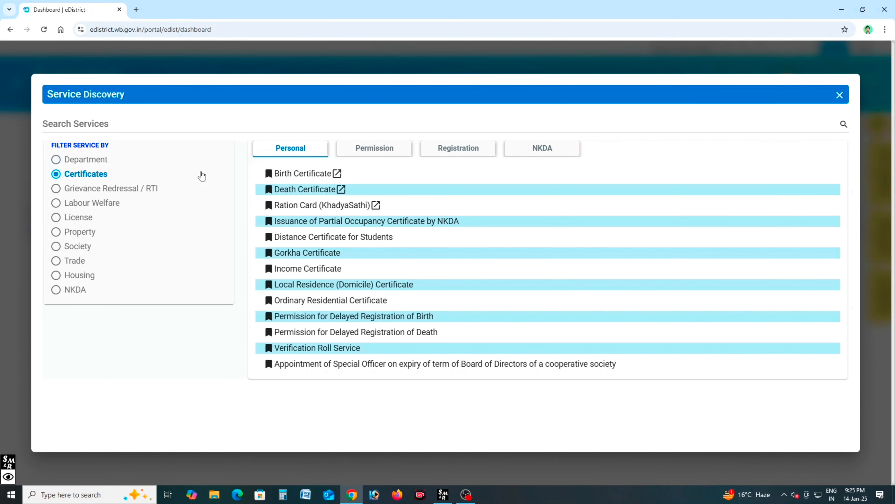
# Outline the Income Certificate entry under the Personal tab, then open it
pyautogui.click(7, 477)
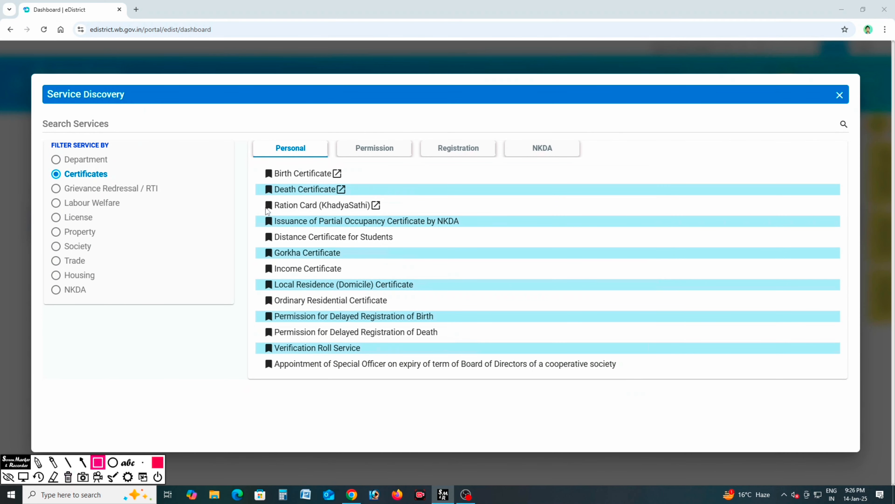
pyautogui.moveTo(251, 259); pyautogui.dragTo(410, 277)
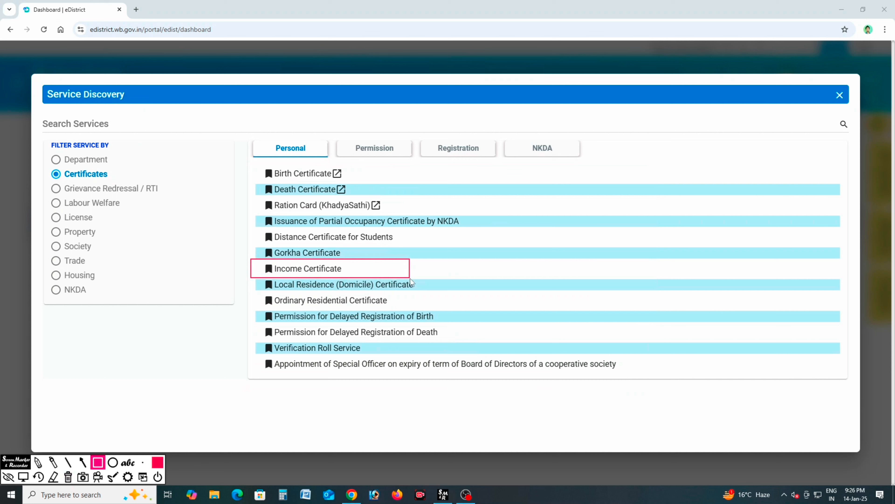
pyautogui.moveTo(243, 261); pyautogui.dragTo(339, 273)
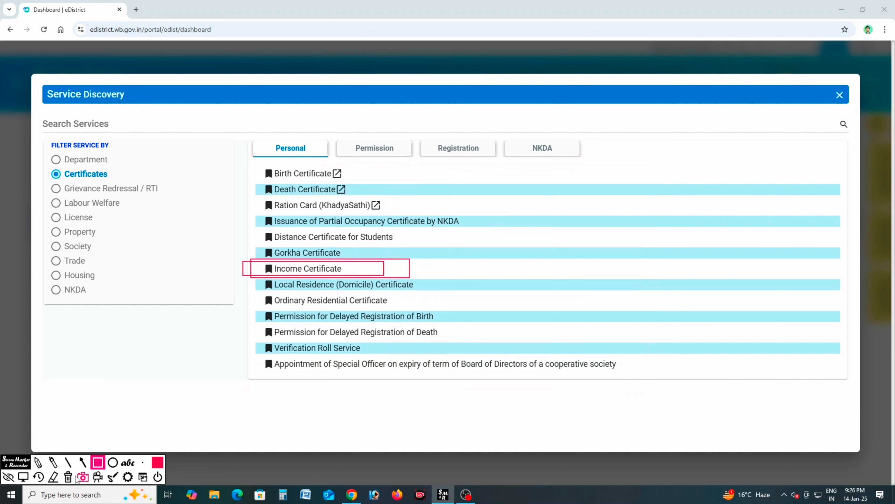
pyautogui.click(68, 477)
pyautogui.click(8, 477)
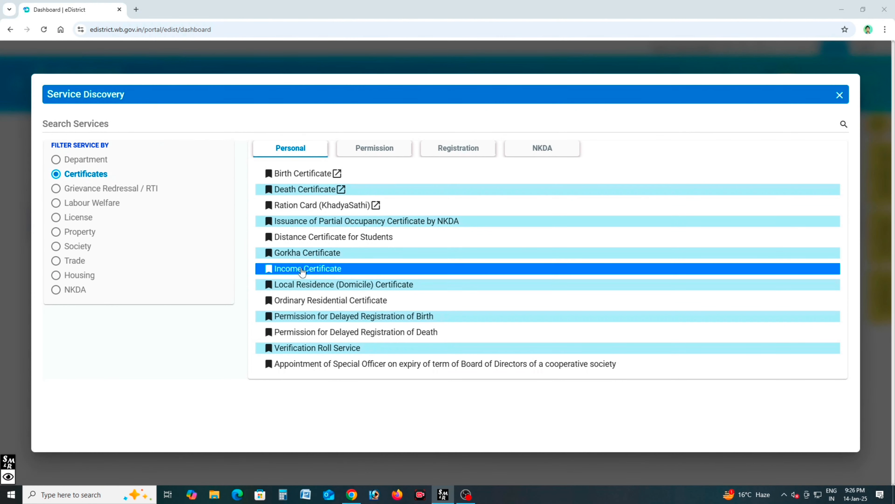
pyautogui.click(321, 270)
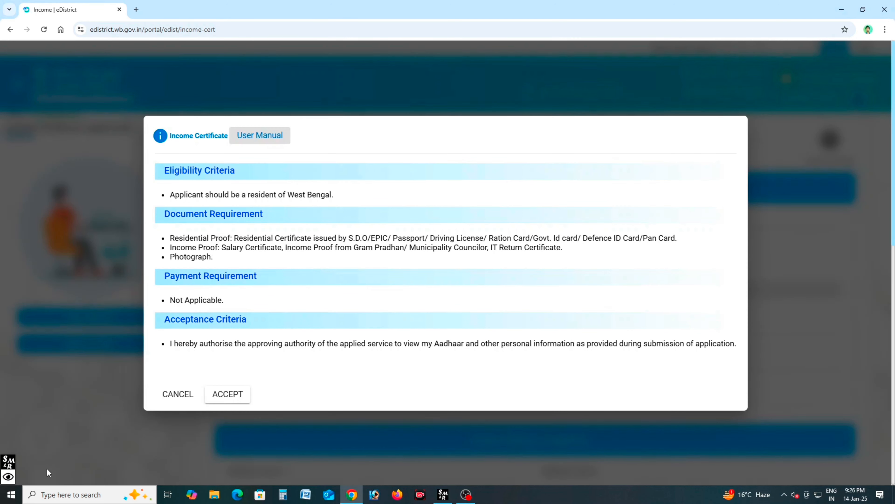
pyautogui.click(8, 476)
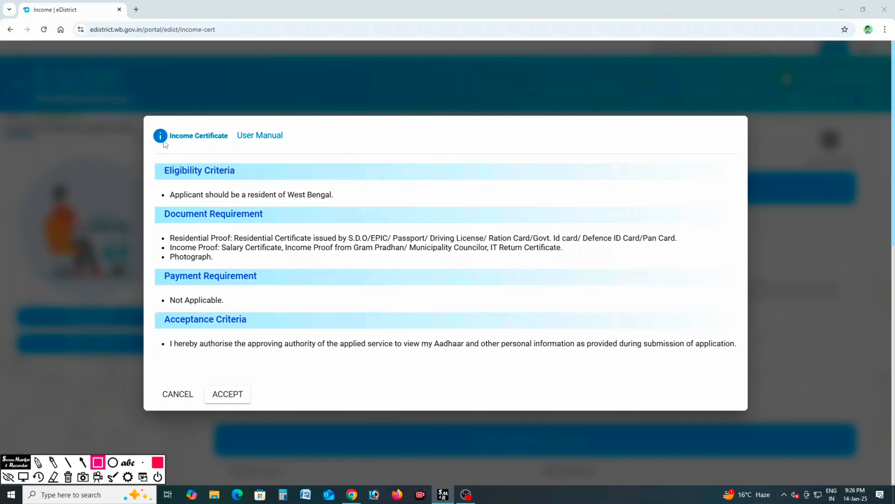
pyautogui.moveTo(130, 121); pyautogui.dragTo(341, 144)
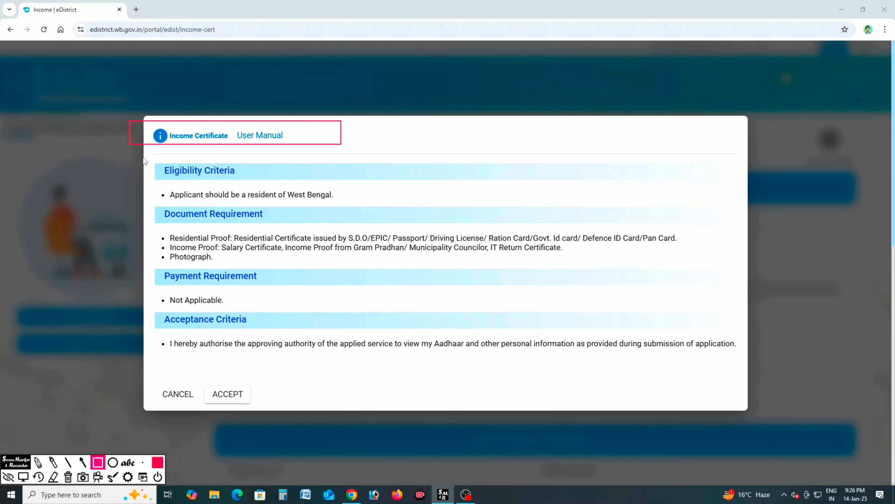
pyautogui.moveTo(143, 157)
pyautogui.mouseDown()
pyautogui.moveTo(313, 197)
pyautogui.moveTo(386, 203)
pyautogui.mouseUp()
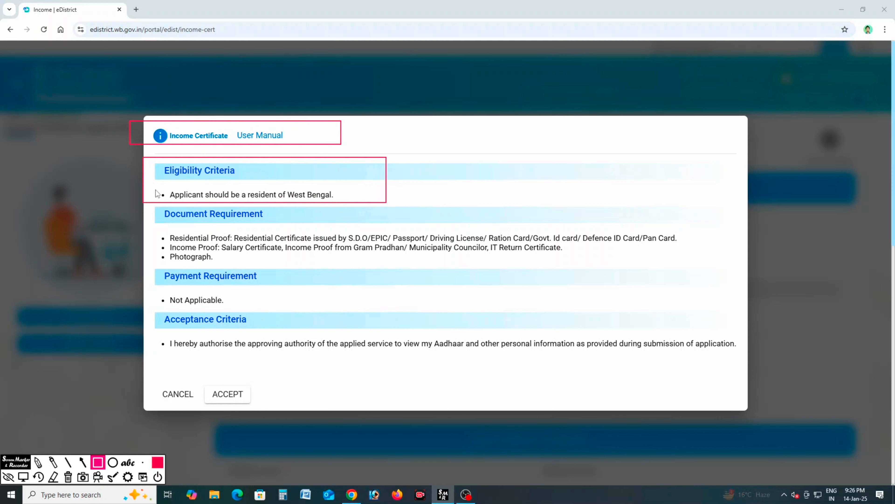
pyautogui.moveTo(152, 186); pyautogui.dragTo(364, 203)
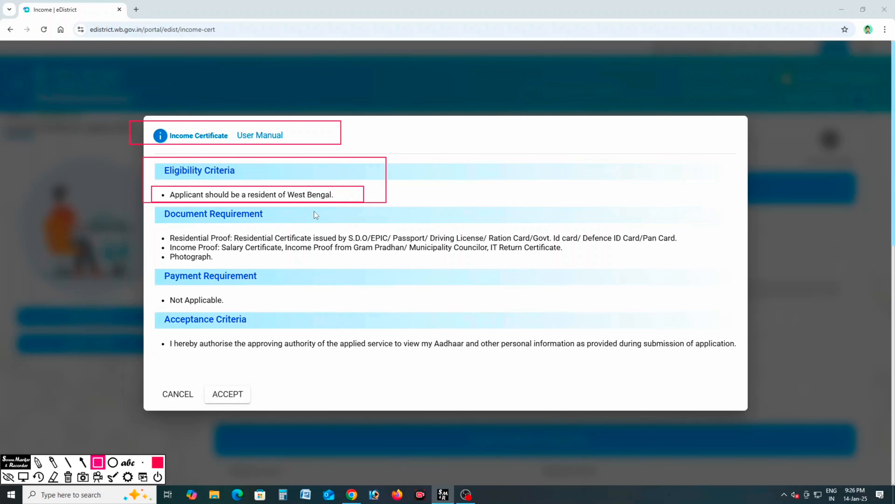
pyautogui.moveTo(148, 204); pyautogui.dragTo(296, 220)
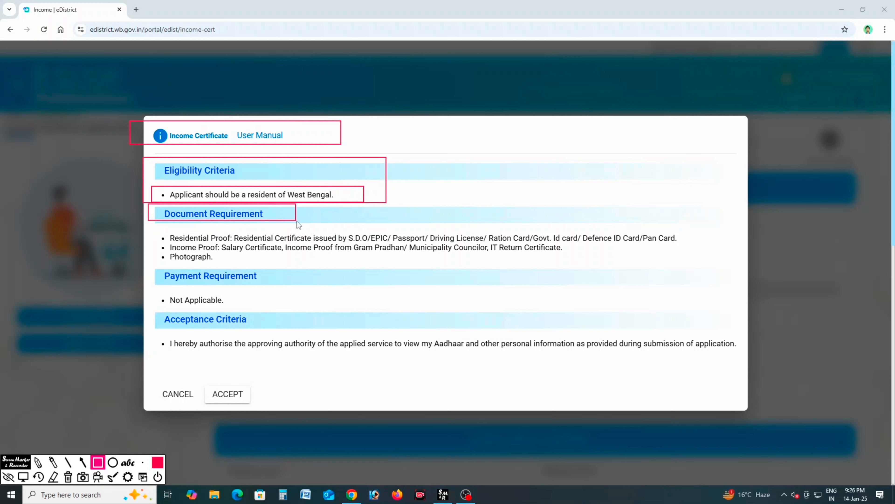
pyautogui.moveTo(142, 228)
pyautogui.mouseDown()
pyautogui.moveTo(306, 251)
pyautogui.moveTo(719, 254)
pyautogui.moveTo(718, 266)
pyautogui.mouseUp()
pyautogui.moveTo(160, 230)
pyautogui.mouseDown()
pyautogui.moveTo(221, 248)
pyautogui.moveTo(231, 241)
pyautogui.mouseUp()
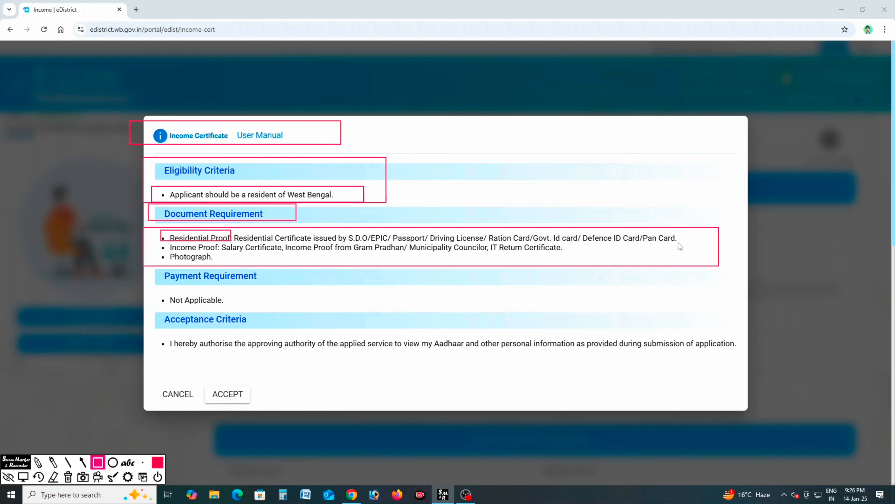
pyautogui.moveTo(348, 228)
pyautogui.mouseDown()
pyautogui.moveTo(370, 242)
pyautogui.moveTo(679, 243)
pyautogui.mouseUp()
pyautogui.moveTo(161, 243)
pyautogui.mouseDown()
pyautogui.moveTo(217, 252)
pyautogui.moveTo(568, 256)
pyautogui.mouseUp()
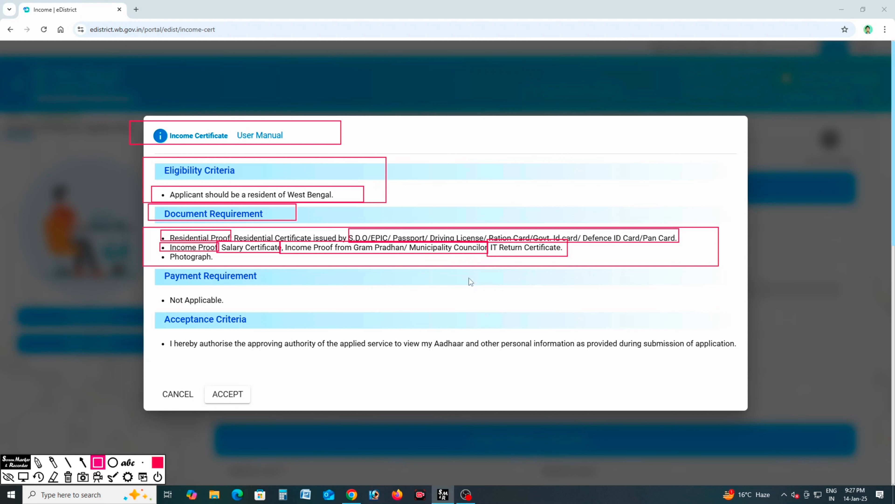
pyautogui.moveTo(152, 254); pyautogui.dragTo(234, 262)
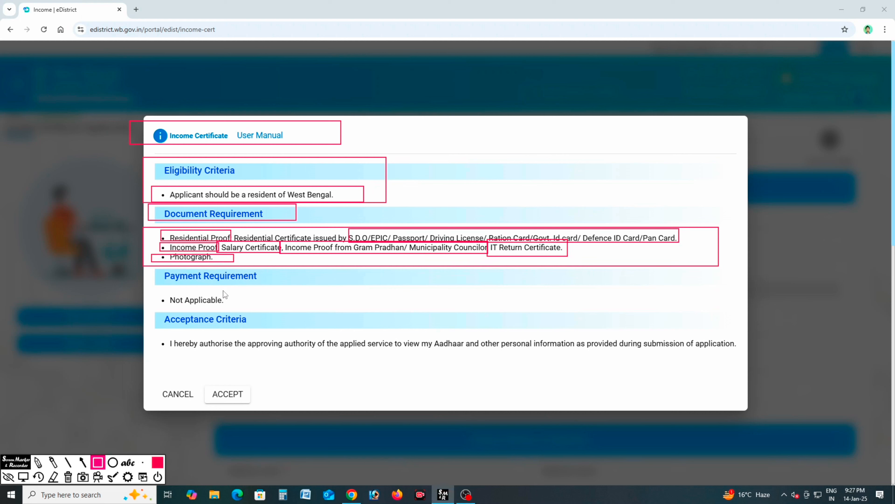
pyautogui.moveTo(138, 273)
pyautogui.mouseDown()
pyautogui.moveTo(290, 290)
pyautogui.moveTo(318, 311)
pyautogui.mouseUp()
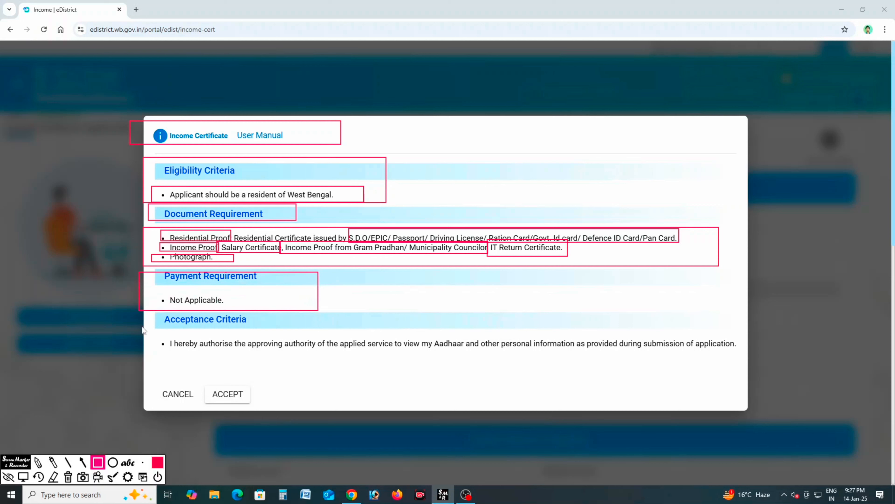
pyautogui.moveTo(143, 328)
pyautogui.mouseDown()
pyautogui.moveTo(740, 357)
pyautogui.moveTo(753, 348)
pyautogui.mouseUp()
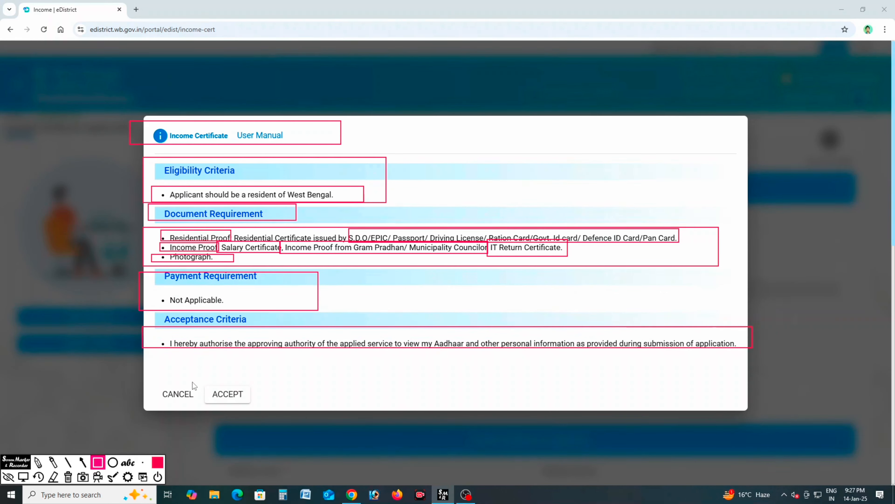
pyautogui.click(67, 478)
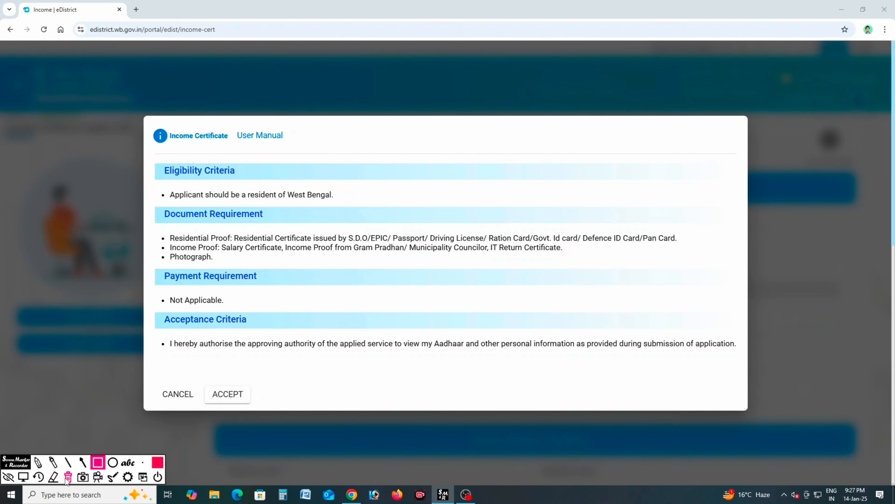
pyautogui.click(8, 477)
# Accept the Income Certificate terms and outline the form's three steps: basic information, address and family, Income Details
pyautogui.click(227, 394)
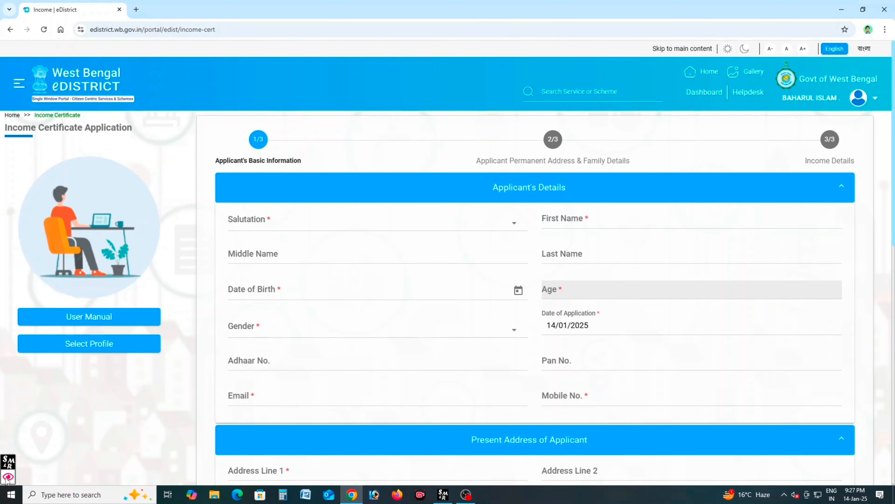
pyautogui.moveTo(8, 476)
pyautogui.click(97, 462)
pyautogui.moveTo(195, 117); pyautogui.dragTo(346, 152)
pyautogui.moveTo(511, 120); pyautogui.dragTo(621, 152)
pyautogui.moveTo(754, 117); pyautogui.dragTo(883, 167)
# Outline the step 1 fields: Salutation, names, Date of Birth, Age, Gender, Date of Application, Aadhaar, PAN, Email, Mobile No
pyautogui.moveTo(216, 206)
pyautogui.mouseDown()
pyautogui.moveTo(515, 232)
pyautogui.moveTo(592, 219)
pyautogui.moveTo(689, 229)
pyautogui.mouseUp()
pyautogui.moveTo(218, 245); pyautogui.dragTo(381, 263)
pyautogui.moveTo(536, 241); pyautogui.dragTo(674, 263)
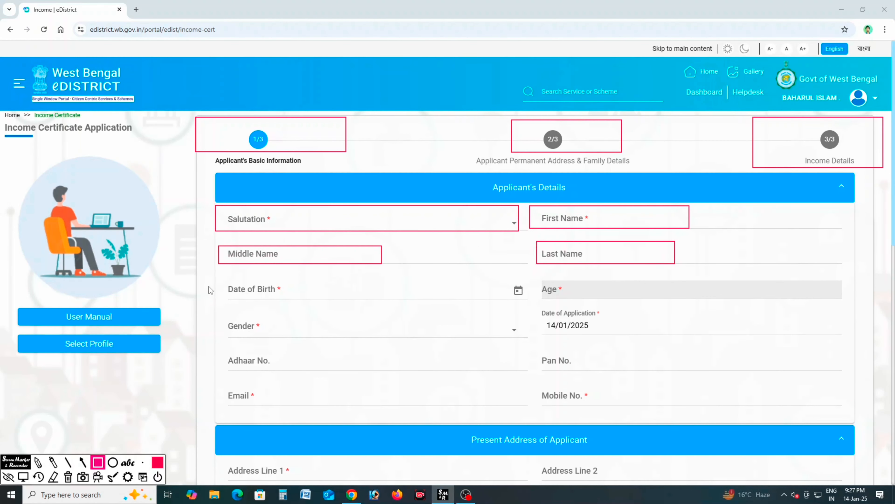
pyautogui.moveTo(215, 279); pyautogui.dragTo(458, 300)
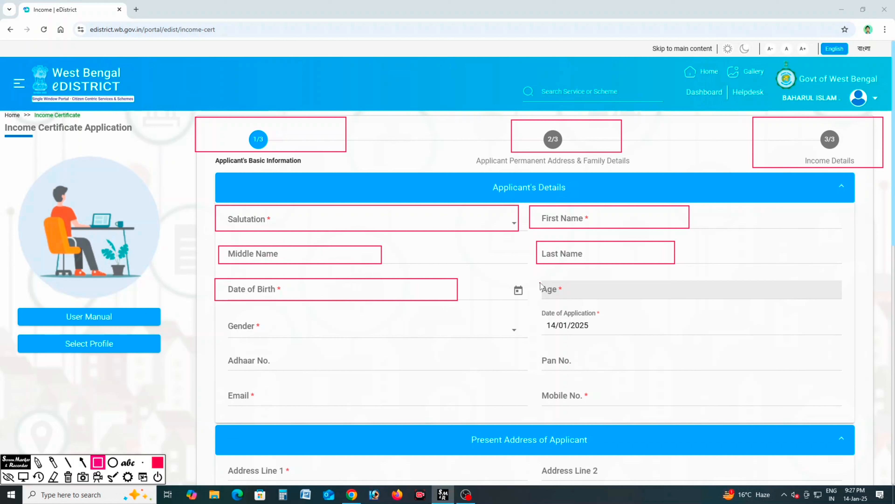
pyautogui.moveTo(540, 283); pyautogui.dragTo(562, 295)
pyautogui.moveTo(220, 313)
pyautogui.mouseDown()
pyautogui.moveTo(258, 327)
pyautogui.moveTo(487, 339)
pyautogui.mouseUp()
pyautogui.moveTo(537, 305)
pyautogui.mouseDown()
pyautogui.moveTo(565, 326)
pyautogui.moveTo(606, 331)
pyautogui.mouseUp()
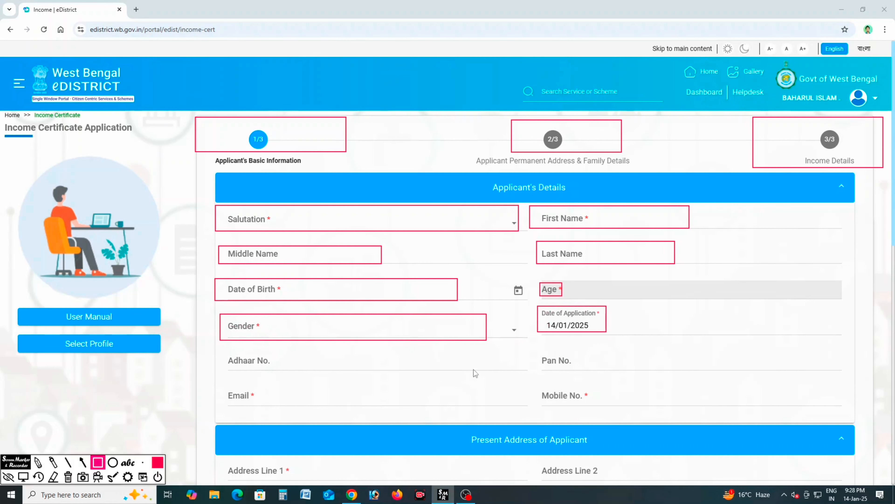
pyautogui.moveTo(221, 349); pyautogui.dragTo(347, 372)
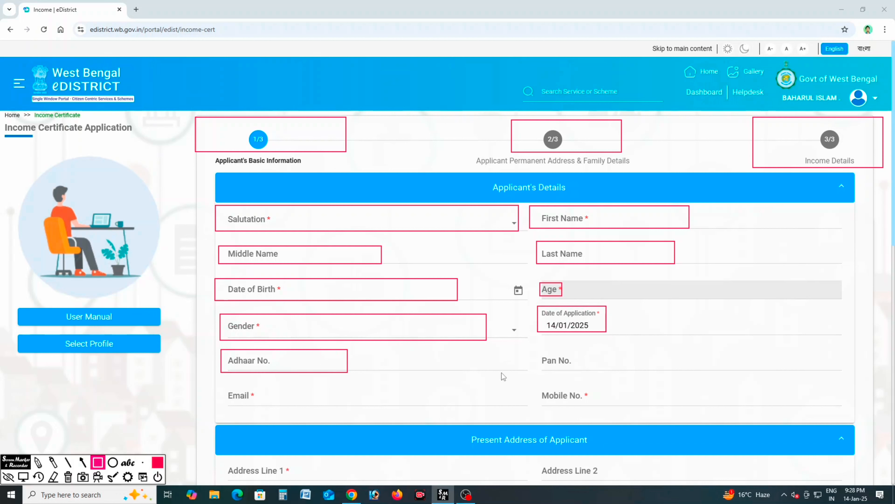
pyautogui.moveTo(536, 351)
pyautogui.mouseDown()
pyautogui.moveTo(614, 378)
pyautogui.moveTo(554, 371)
pyautogui.moveTo(540, 355)
pyautogui.mouseUp()
pyautogui.moveTo(219, 385)
pyautogui.mouseDown()
pyautogui.moveTo(314, 410)
pyautogui.moveTo(425, 422)
pyautogui.moveTo(422, 412)
pyautogui.mouseUp()
pyautogui.moveTo(538, 383); pyautogui.dragTo(656, 407)
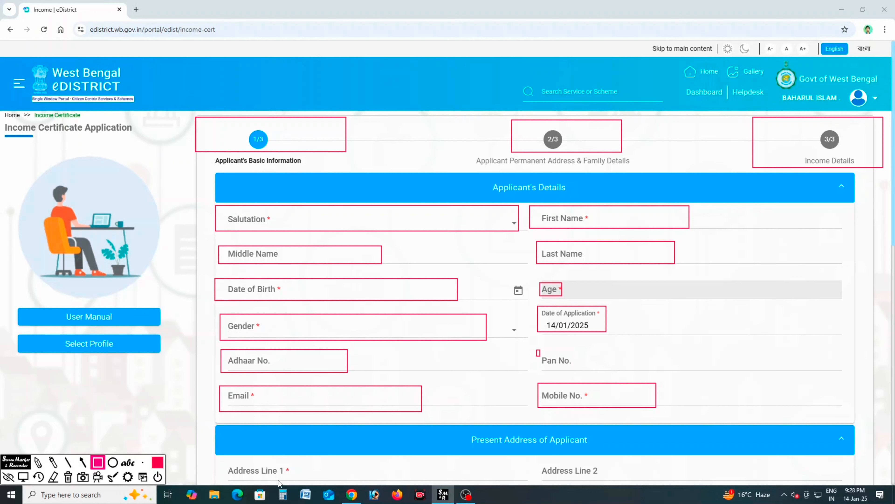
# Enter the applicant's mobile number and highlight its Verify button
pyautogui.click(65, 478)
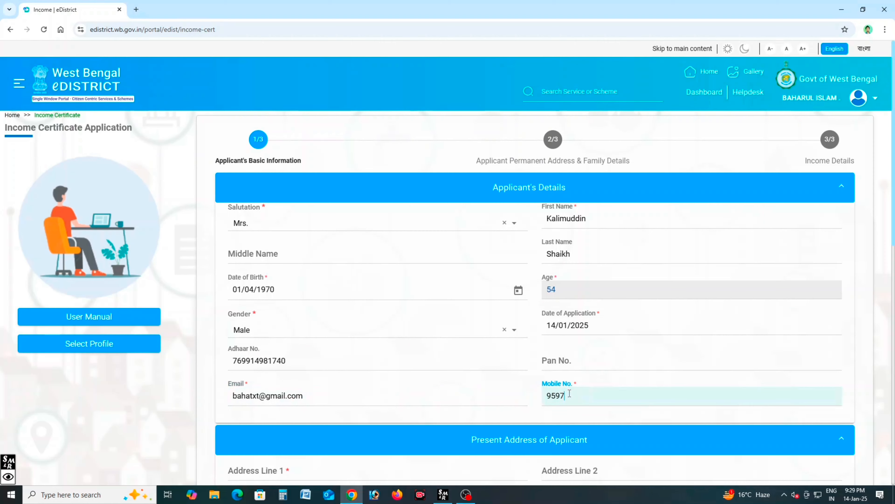
pyautogui.write('**')
pyautogui.write('2')
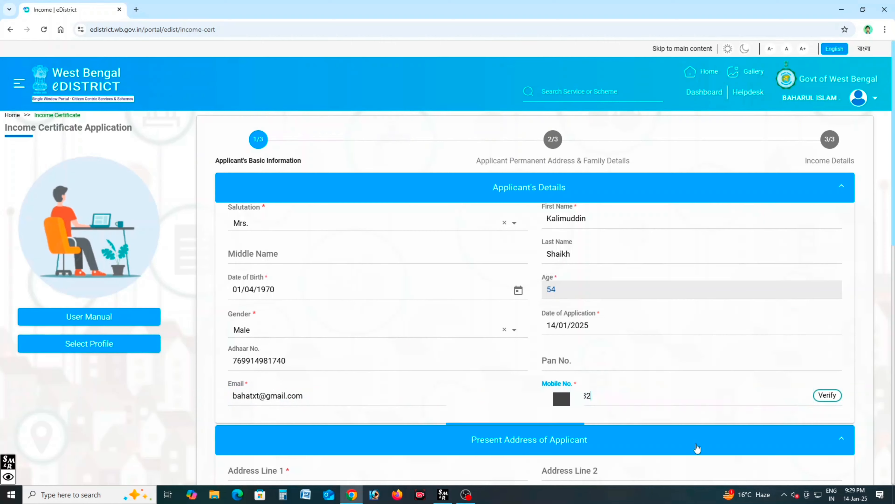
pyautogui.click(18, 480)
pyautogui.click(97, 463)
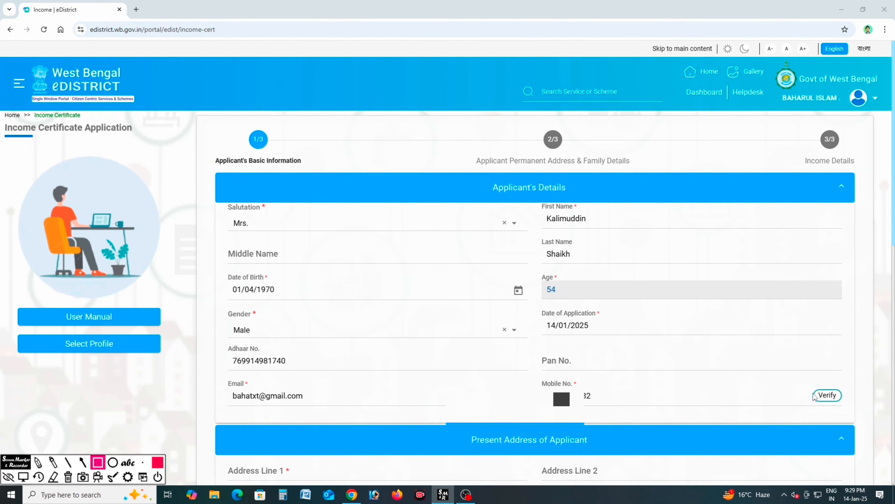
pyautogui.moveTo(805, 383)
pyautogui.mouseDown()
pyautogui.moveTo(851, 407)
pyautogui.moveTo(841, 412)
pyautogui.moveTo(848, 420)
pyautogui.mouseUp()
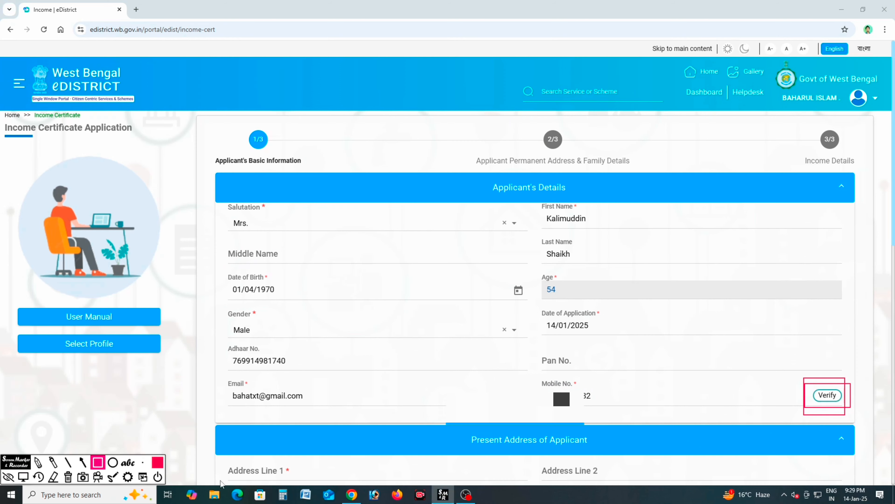
pyautogui.click(59, 476)
pyautogui.click(8, 477)
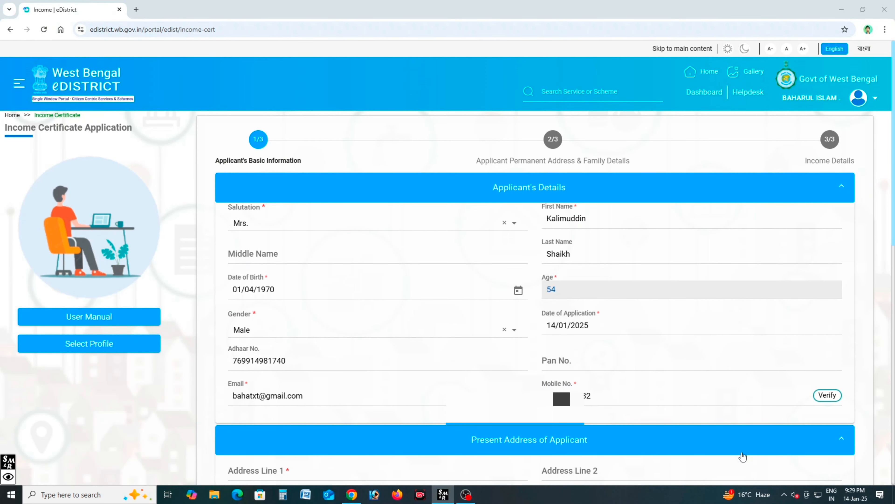
# Verify the mobile number with the one-time password sent to it
pyautogui.click(820, 398)
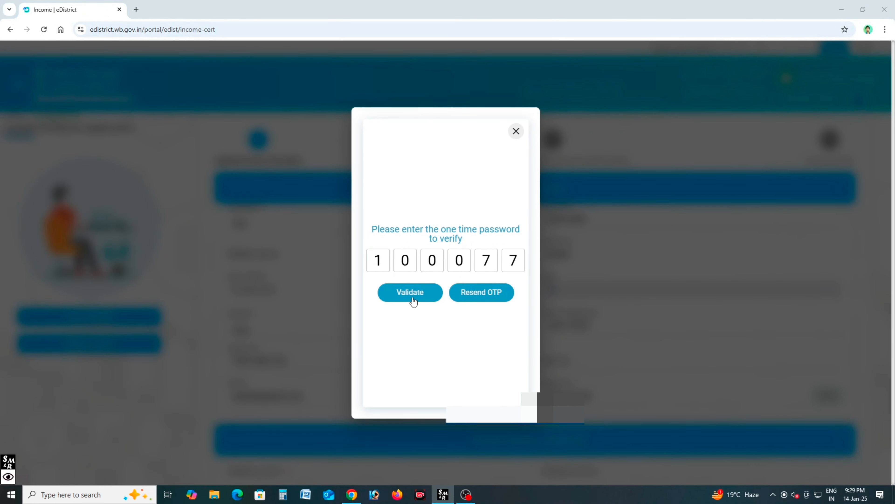
pyautogui.click(413, 293)
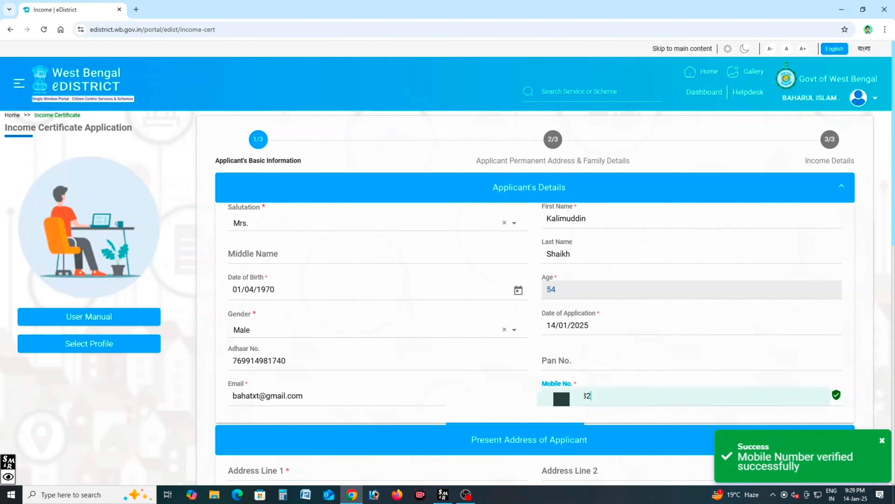
pyautogui.scroll(-1, 810, 359)
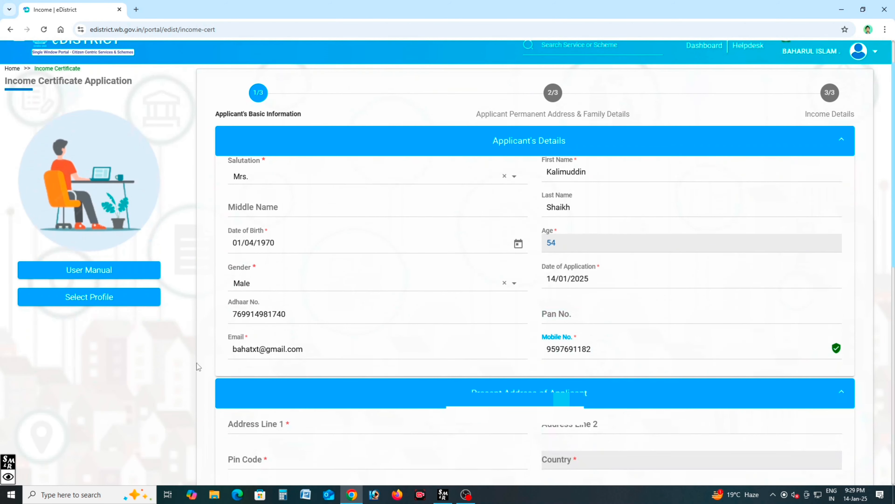
pyautogui.click(8, 477)
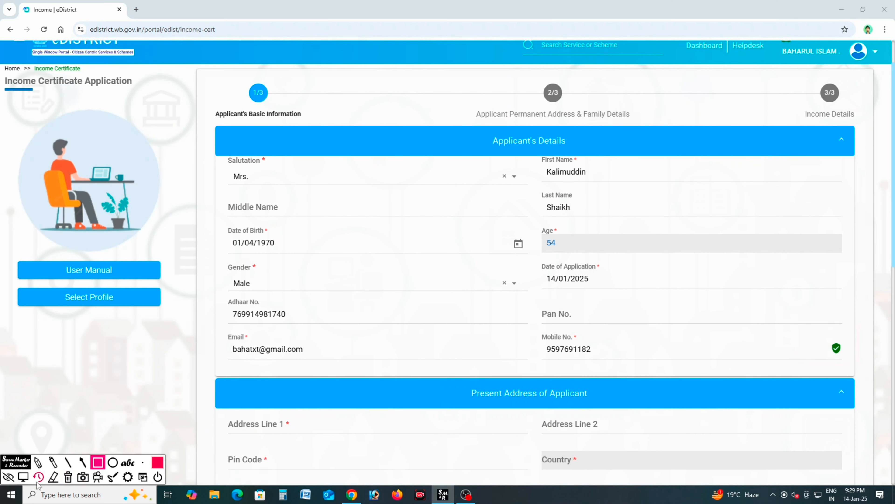
pyautogui.click(8, 476)
pyautogui.scroll(-1, 525, 371)
pyautogui.scroll(-8, 524, 370)
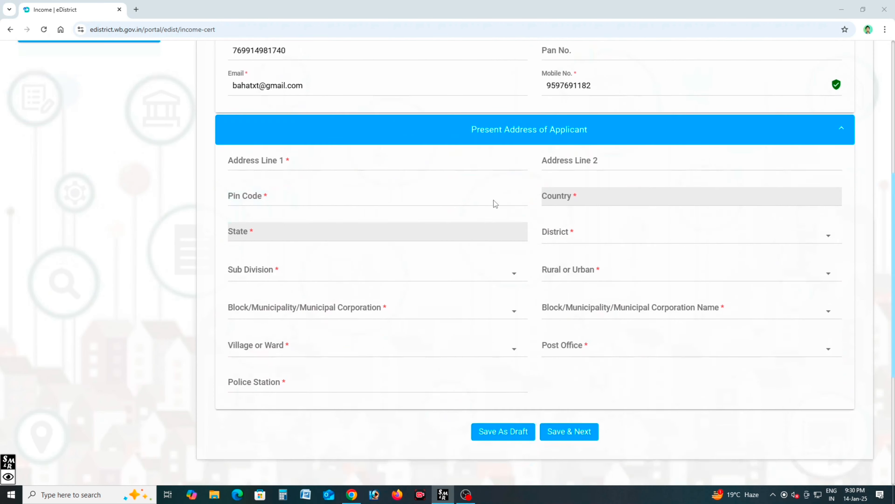
pyautogui.click(12, 480)
pyautogui.click(102, 460)
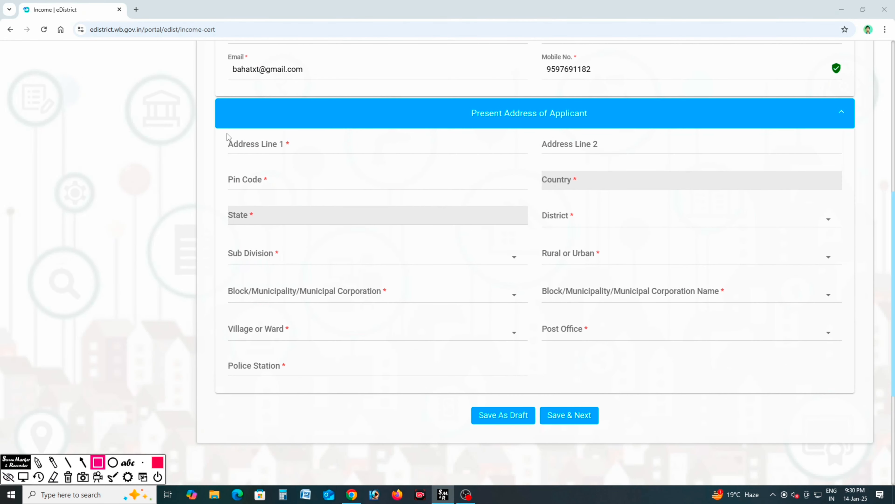
pyautogui.moveTo(224, 130); pyautogui.dragTo(360, 156)
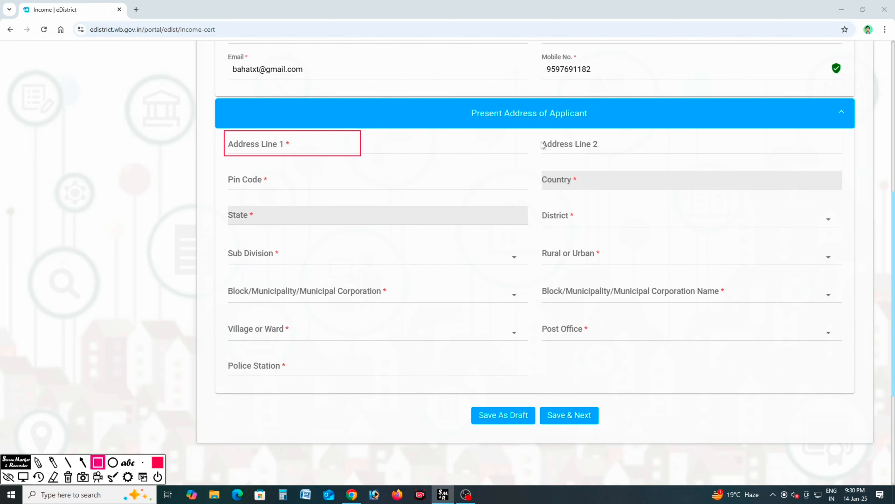
pyautogui.moveTo(538, 134); pyautogui.dragTo(672, 153)
pyautogui.moveTo(215, 168)
pyautogui.mouseDown()
pyautogui.moveTo(247, 181)
pyautogui.moveTo(374, 187)
pyautogui.mouseUp()
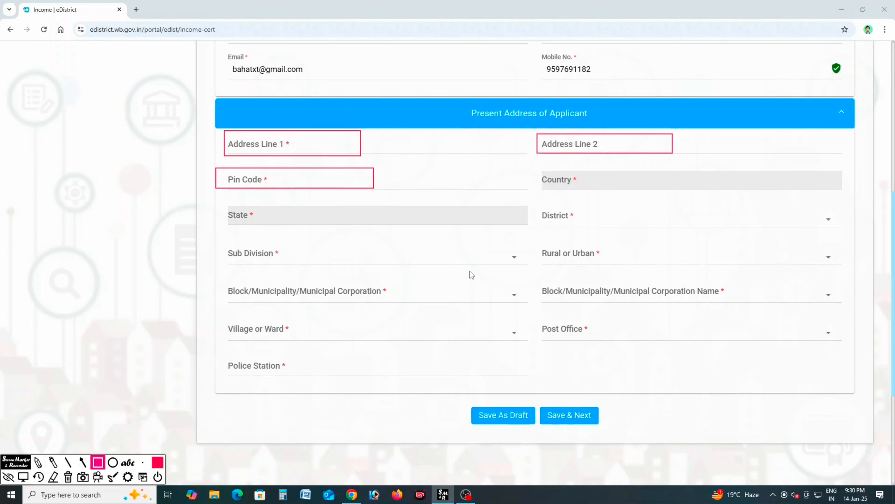
pyautogui.click(69, 480)
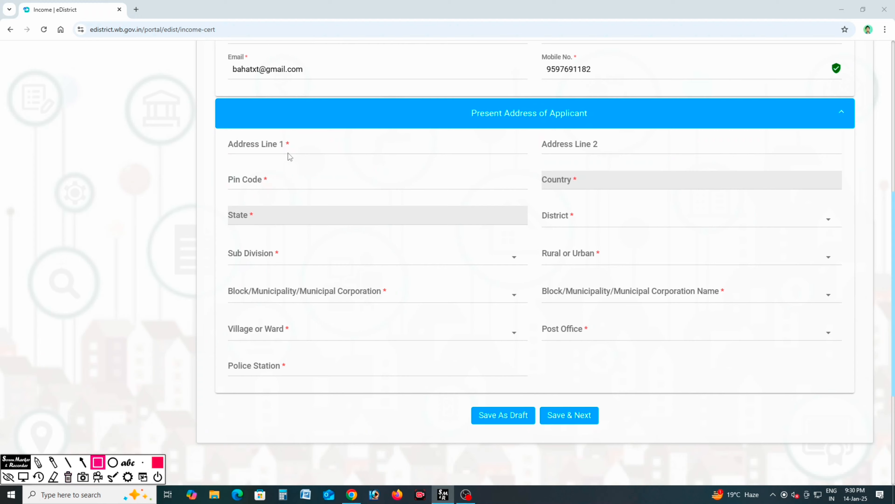
pyautogui.click(9, 477)
pyautogui.click(341, 145)
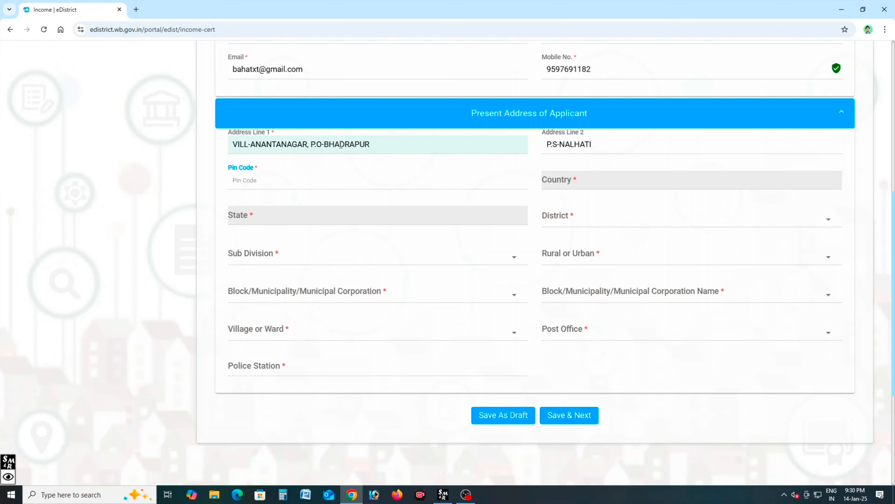
# Enter pin code 731237, pick the district and sub-division, and set Rural with local body type Block
pyautogui.write('73123')
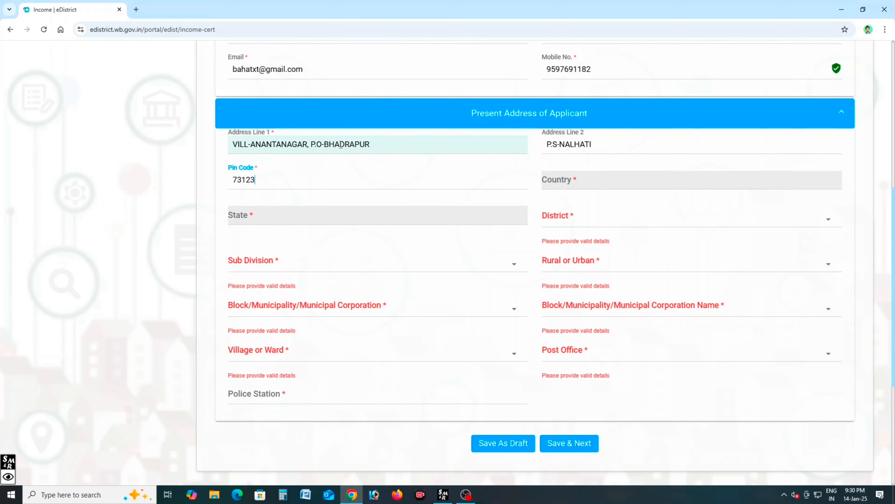
pyautogui.write('7')
pyautogui.click(568, 216)
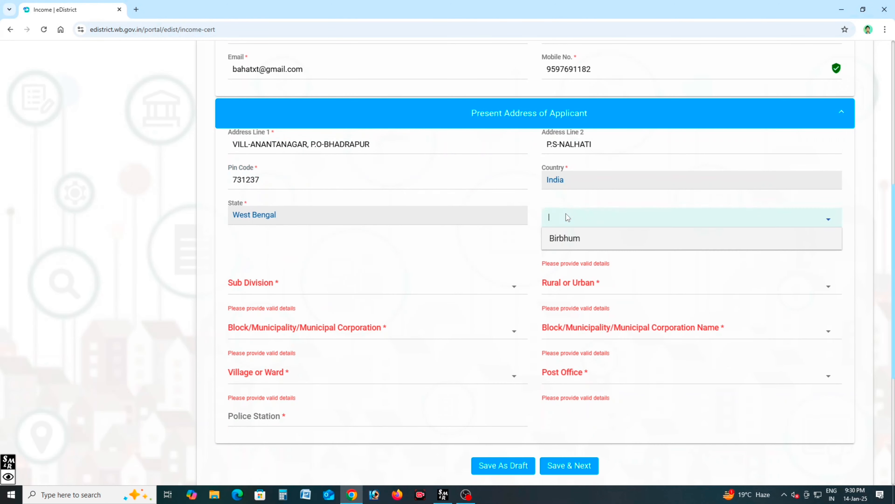
pyautogui.click(571, 245)
pyautogui.click(274, 259)
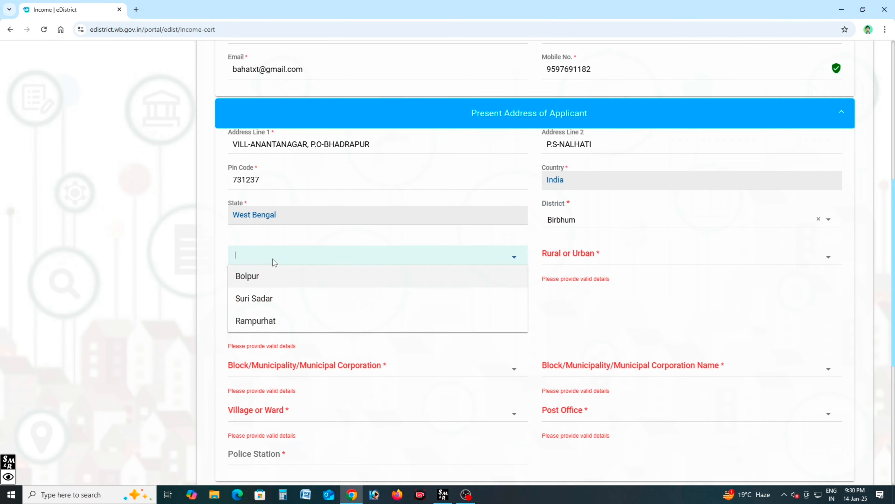
pyautogui.click(259, 321)
pyautogui.click(572, 257)
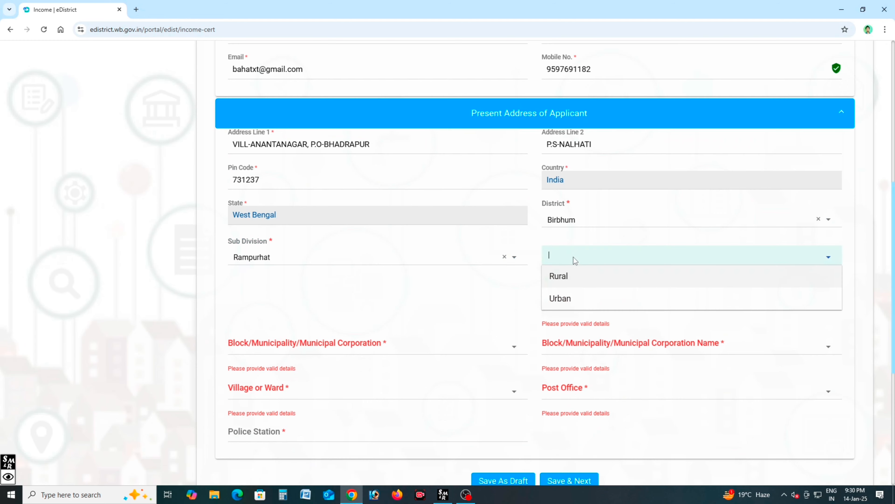
pyautogui.click(567, 277)
pyautogui.click(430, 295)
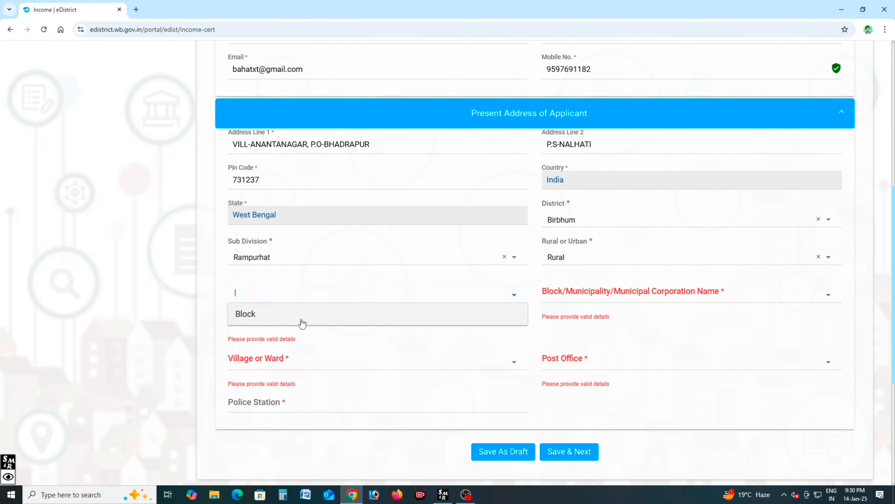
pyautogui.click(250, 316)
pyautogui.click(322, 297)
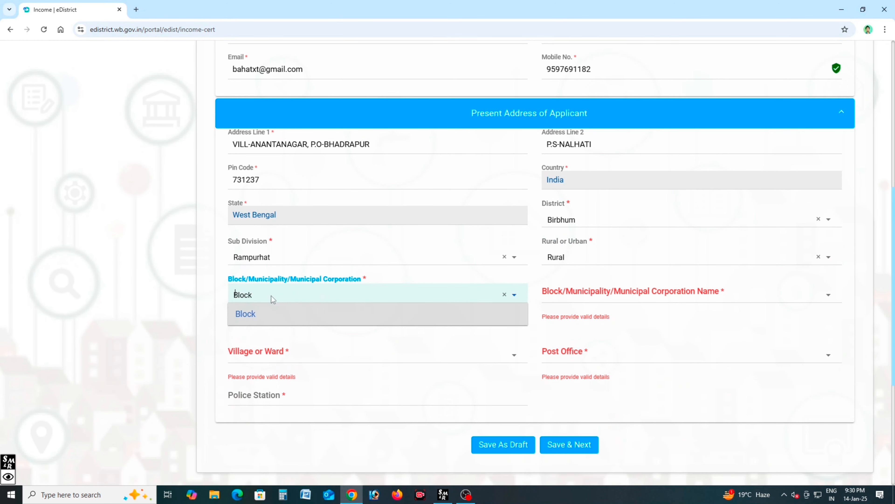
pyautogui.click(262, 318)
# Pick the applicant's block name, village and post office from their lists
pyautogui.click(609, 297)
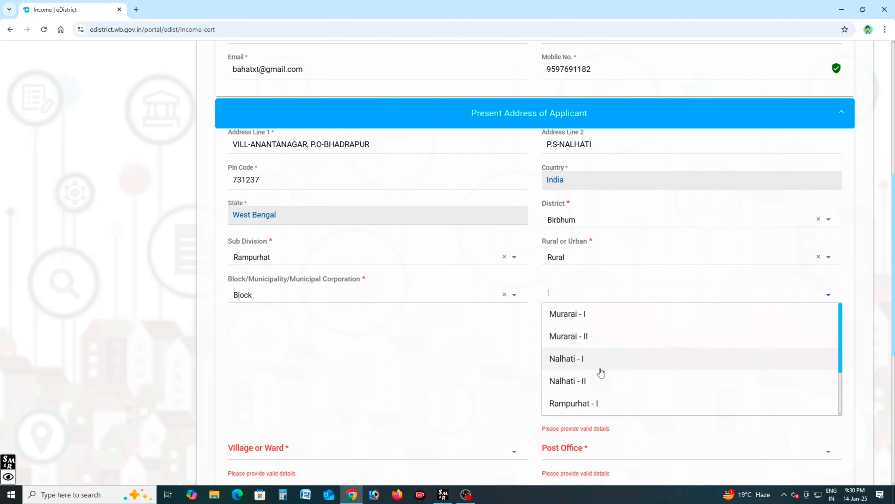
pyautogui.click(581, 381)
pyautogui.scroll(-1, 462, 295)
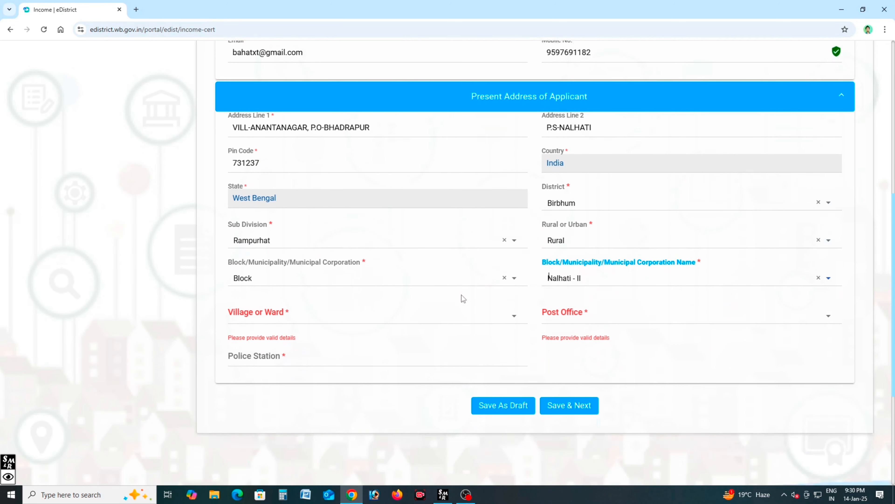
pyautogui.scroll(-1, 462, 298)
pyautogui.click(335, 288)
pyautogui.scroll(-3, 287, 344)
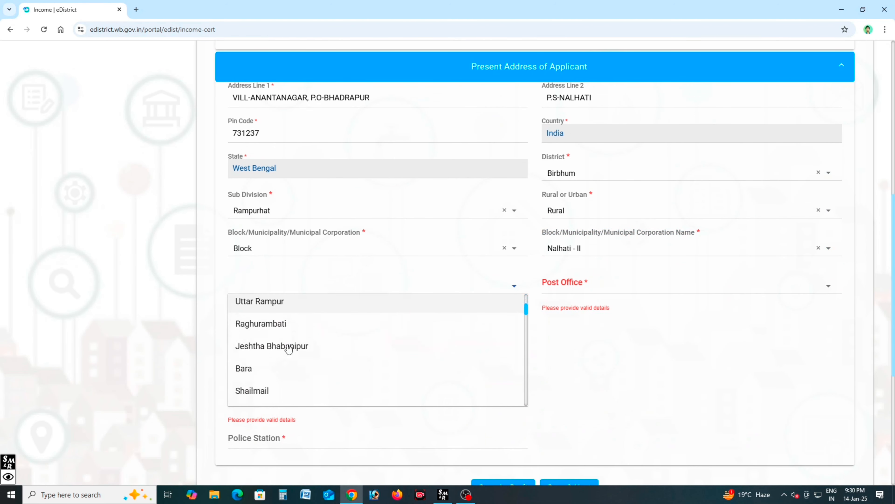
pyautogui.scroll(-4, 288, 348)
pyautogui.scroll(-2, 282, 340)
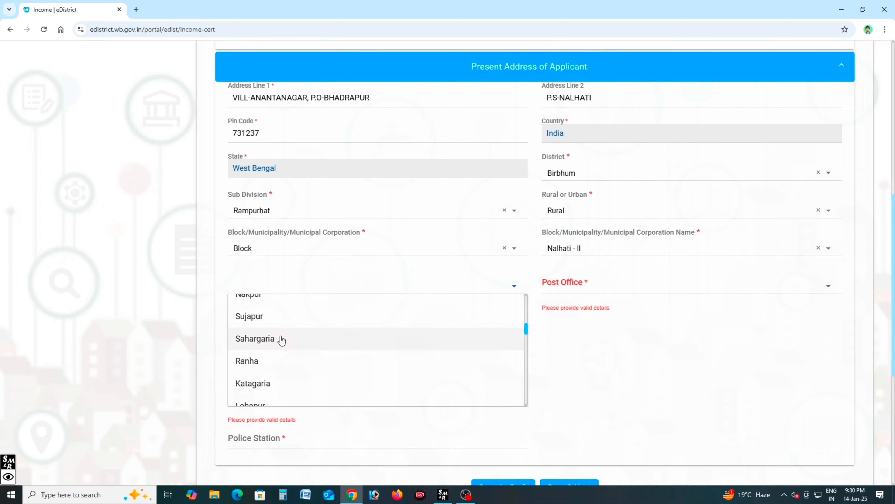
pyautogui.scroll(-4, 282, 340)
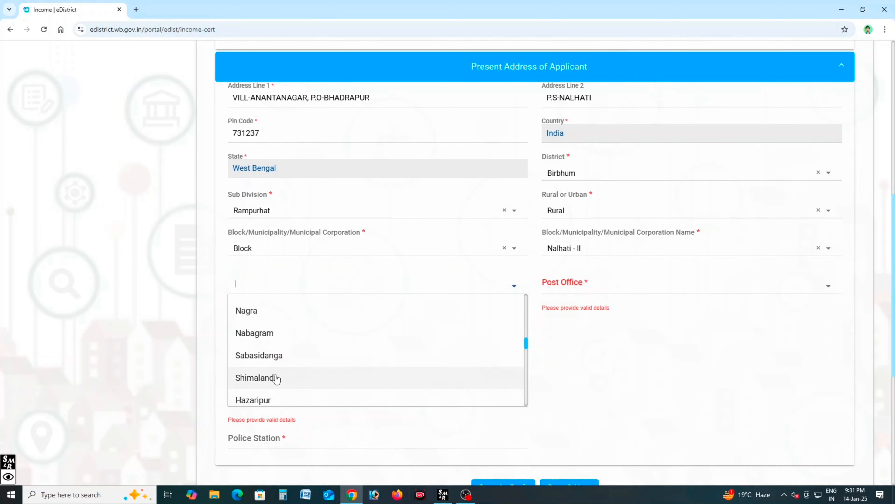
pyautogui.click(277, 379)
pyautogui.click(614, 288)
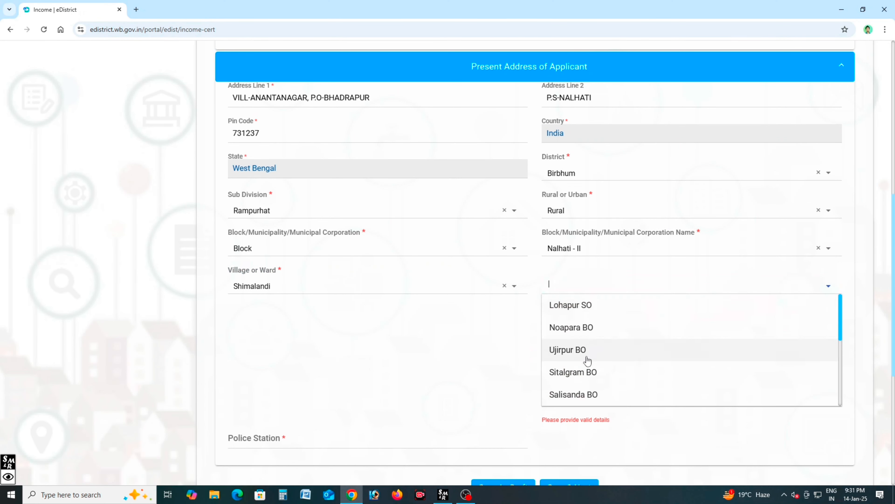
pyautogui.scroll(-5, 581, 356)
pyautogui.click(580, 351)
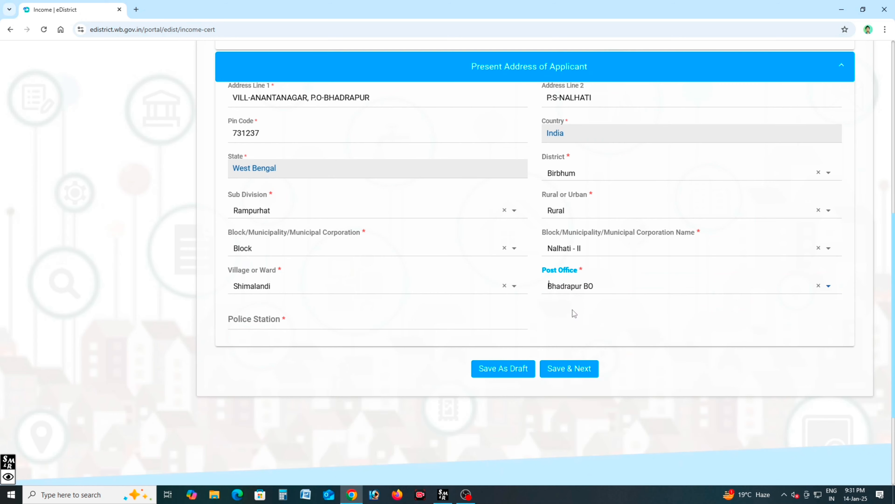
# Set the police station to NALHATI
pyautogui.click(365, 318)
pyautogui.write('NALHATI')
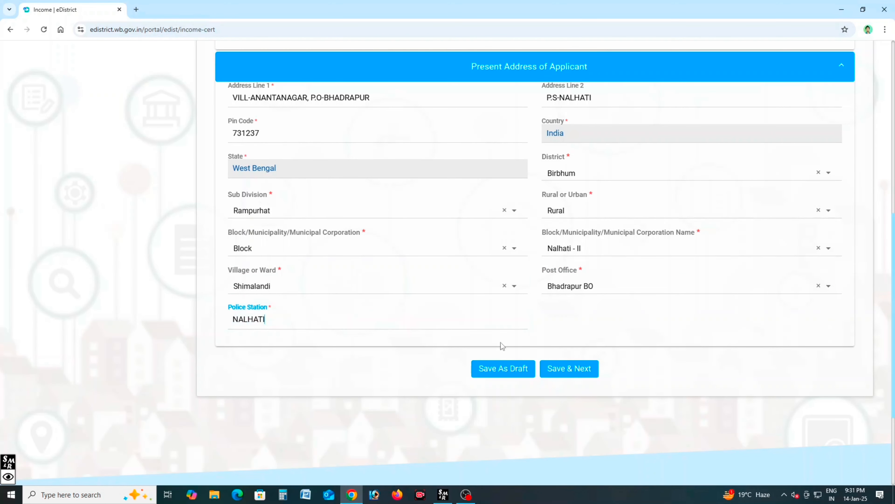
pyautogui.press('F2')
pyautogui.moveTo(538, 351)
pyautogui.mouseDown()
pyautogui.moveTo(584, 381)
pyautogui.moveTo(616, 388)
pyautogui.moveTo(582, 370)
pyautogui.moveTo(610, 383)
pyautogui.mouseUp()
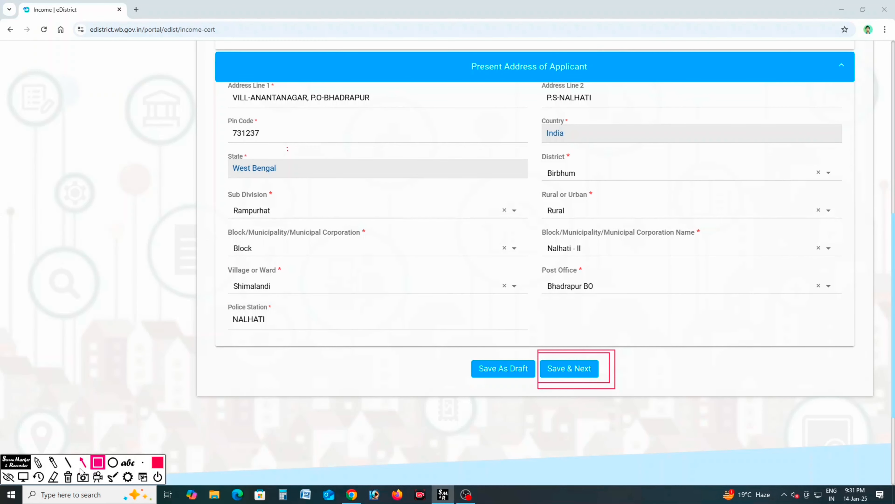
# Save step 1 with Save & Next and decline Chrome's offer to save the address
pyautogui.click(68, 477)
pyautogui.click(7, 477)
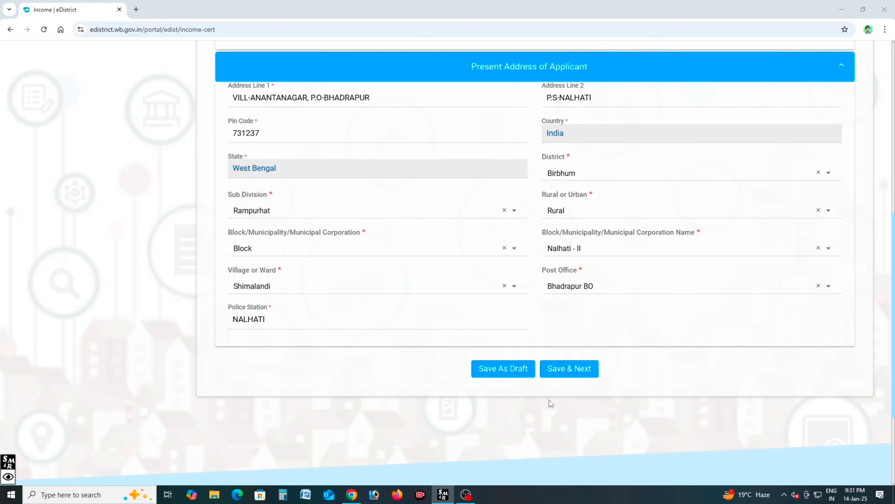
pyautogui.click(571, 369)
pyautogui.click(823, 222)
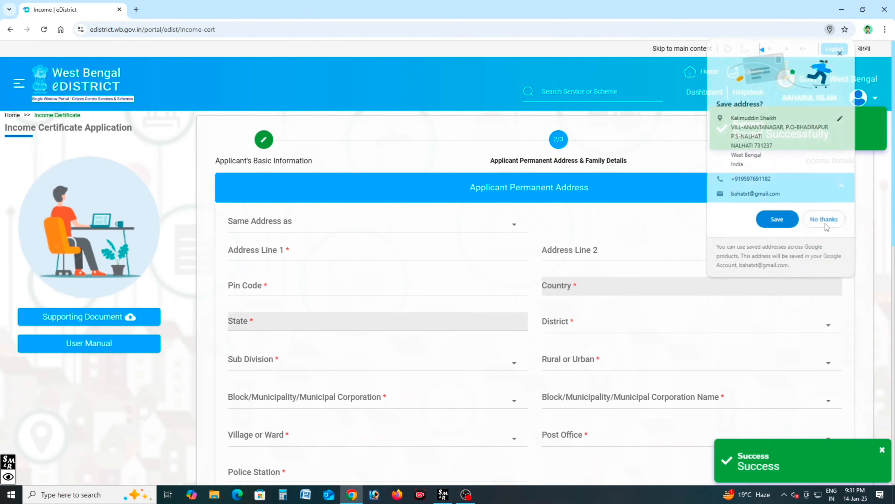
# Outline the step 2/3 indicator and the Applicant Permanent Address section on the new page
pyautogui.click(9, 466)
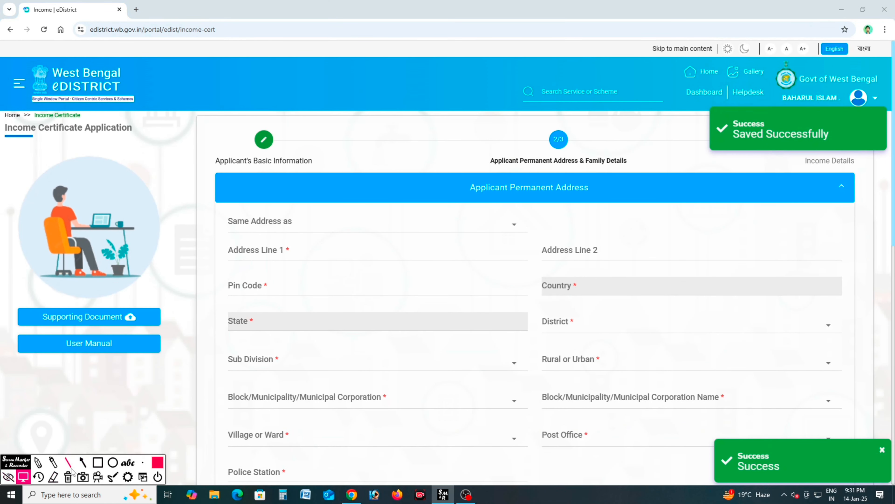
pyautogui.click(98, 462)
pyautogui.moveTo(483, 123)
pyautogui.mouseDown()
pyautogui.moveTo(523, 146)
pyautogui.moveTo(664, 170)
pyautogui.mouseUp()
pyautogui.moveTo(197, 128); pyautogui.dragTo(316, 166)
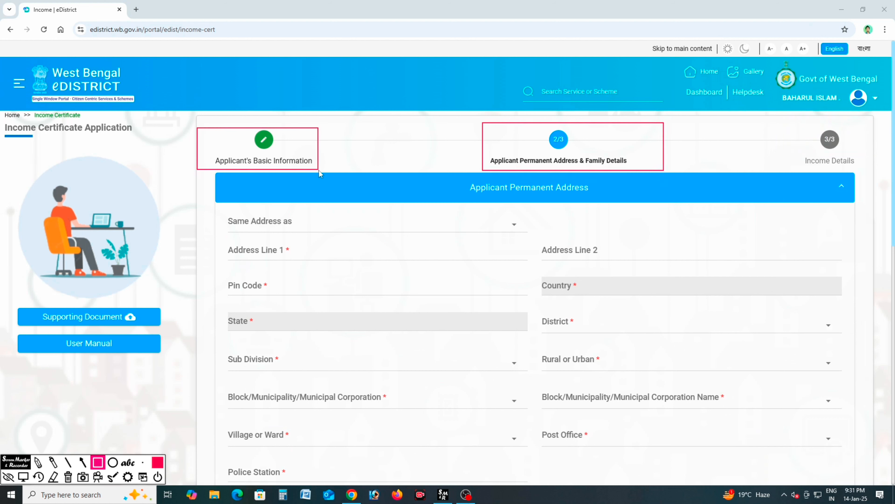
pyautogui.moveTo(484, 124)
pyautogui.mouseDown()
pyautogui.moveTo(679, 186)
pyautogui.moveTo(674, 170)
pyautogui.mouseUp()
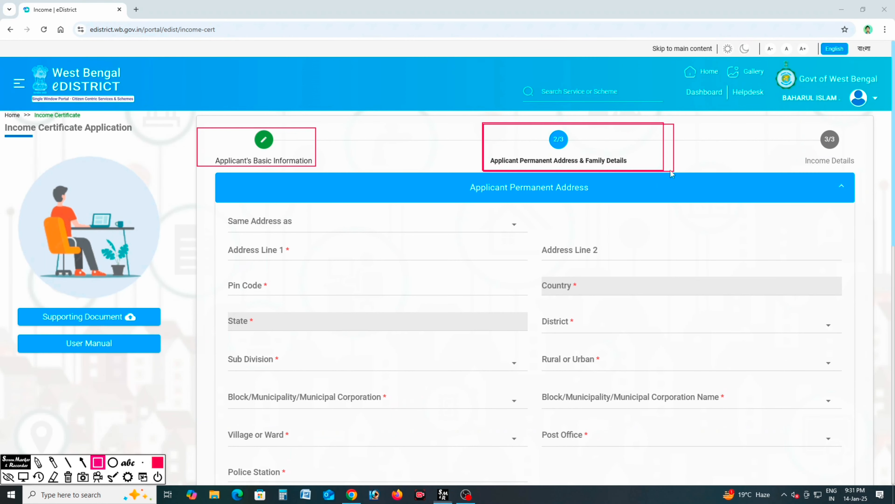
pyautogui.moveTo(449, 174); pyautogui.dragTo(625, 200)
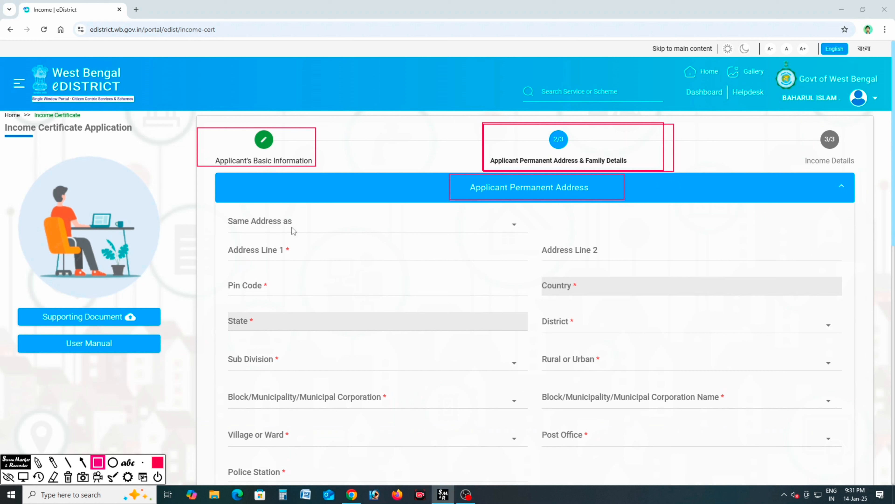
pyautogui.moveTo(217, 205); pyautogui.dragTo(359, 233)
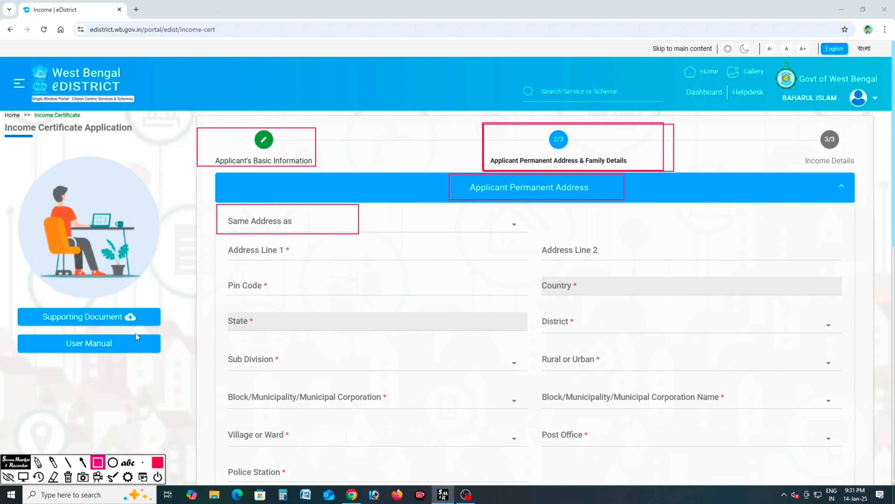
pyautogui.click(66, 477)
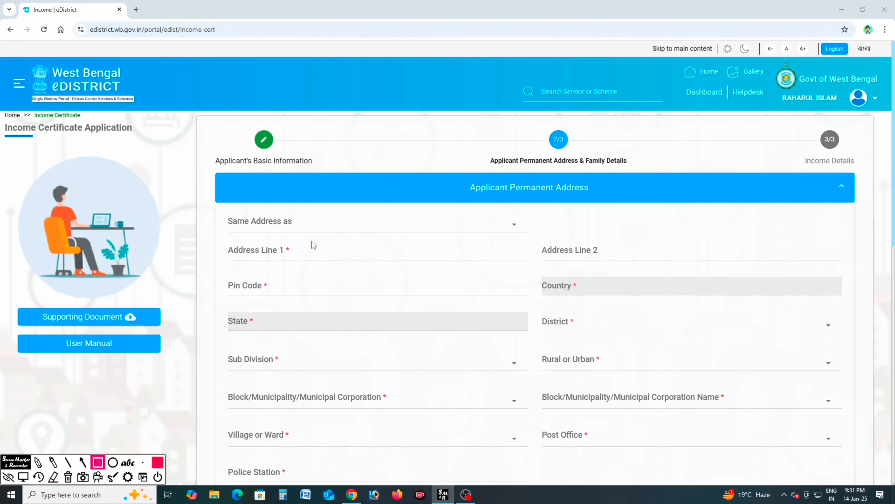
# Set Same Address as to Present Address, auto-filling the permanent address through Police Station NALHATI
pyautogui.click(45, 463)
pyautogui.click(339, 224)
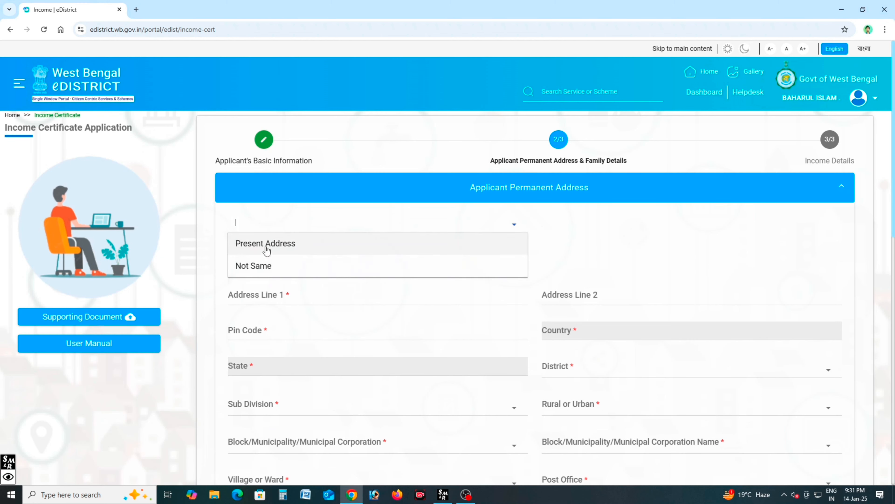
pyautogui.click(279, 246)
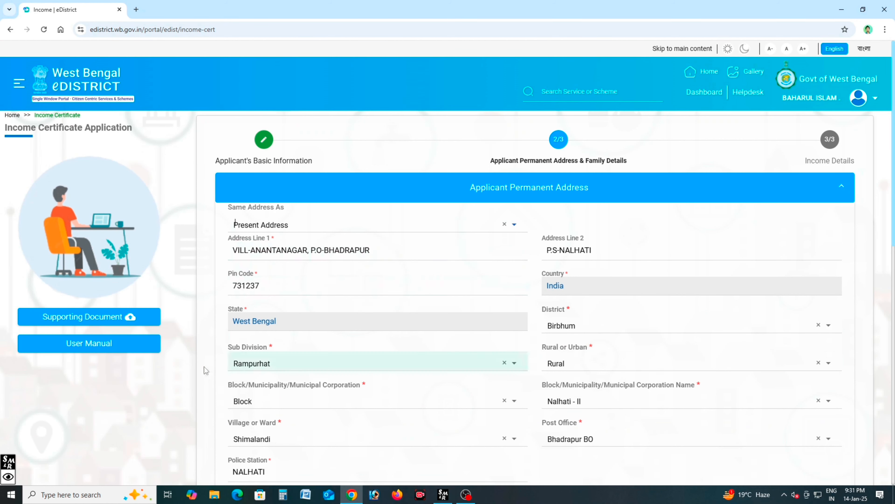
pyautogui.scroll(-2, 91, 418)
pyautogui.scroll(-2, 235, 161)
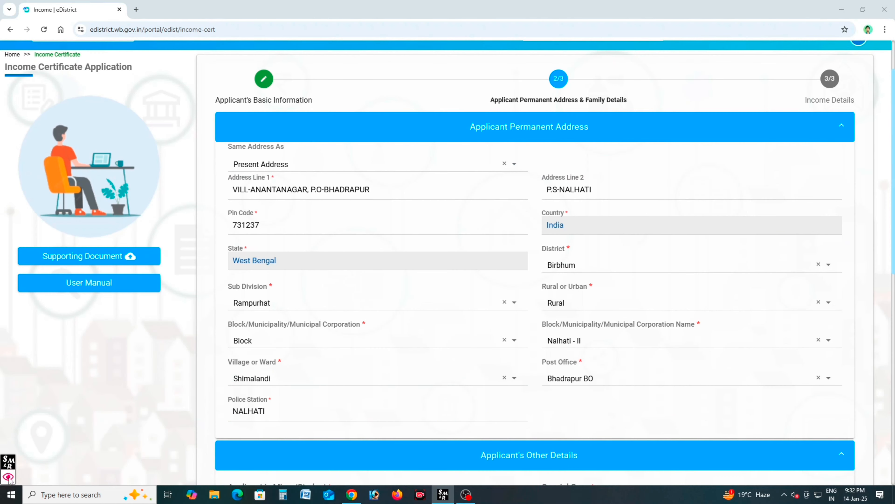
pyautogui.scroll(-8, 568, 283)
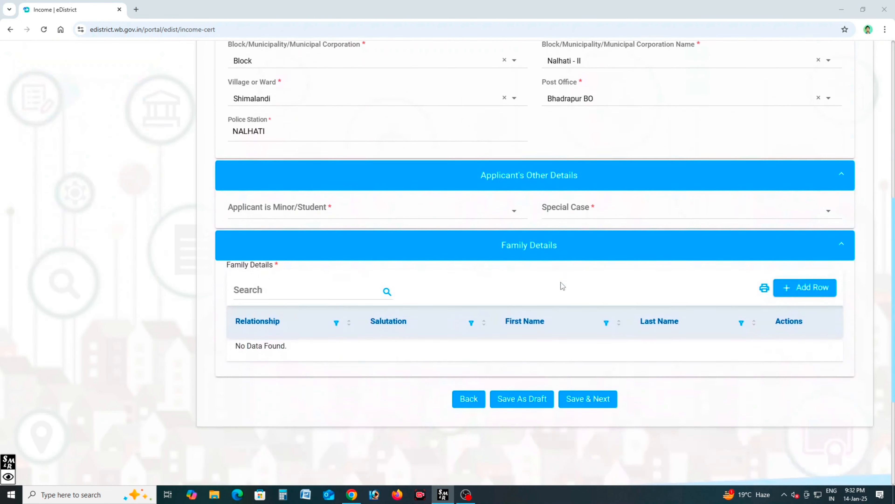
pyautogui.scroll(-2, 562, 286)
# Outline the Other Details fields and set Applicant is Minor/Student to NO
pyautogui.click(14, 481)
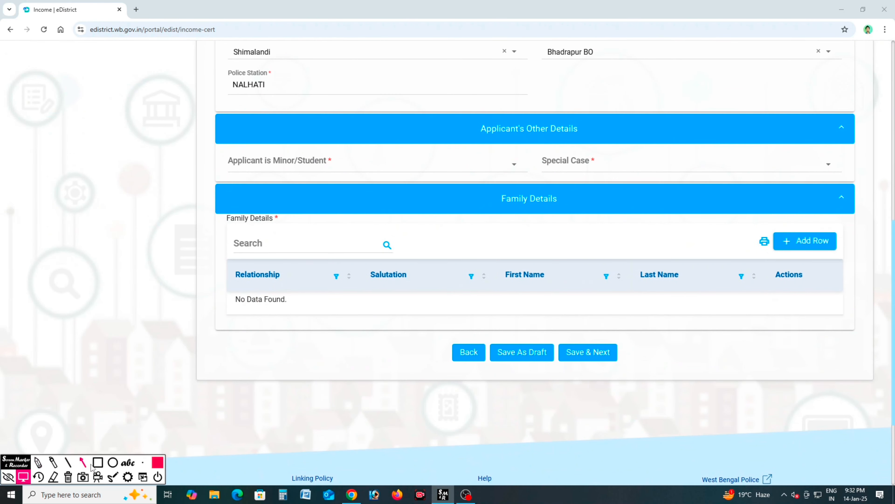
pyautogui.click(102, 463)
pyautogui.moveTo(450, 113)
pyautogui.mouseDown()
pyautogui.moveTo(547, 138)
pyautogui.moveTo(633, 139)
pyautogui.mouseUp()
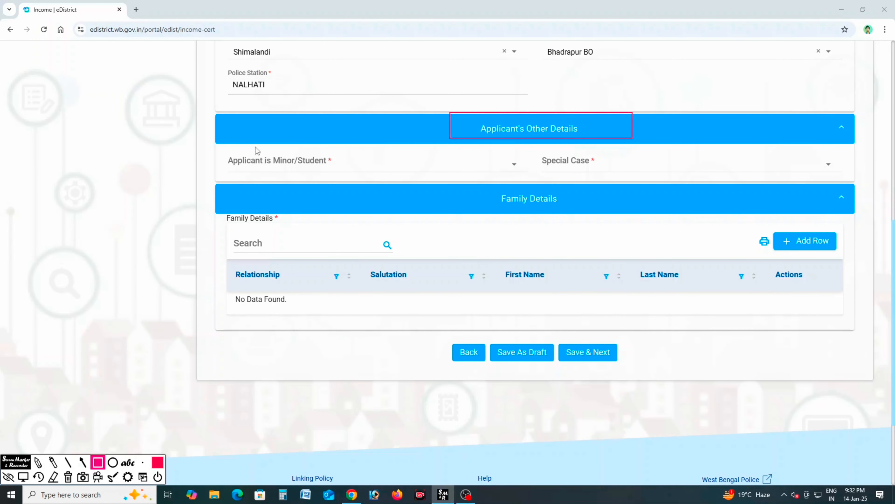
pyautogui.moveTo(217, 151); pyautogui.dragTo(374, 176)
pyautogui.click(68, 477)
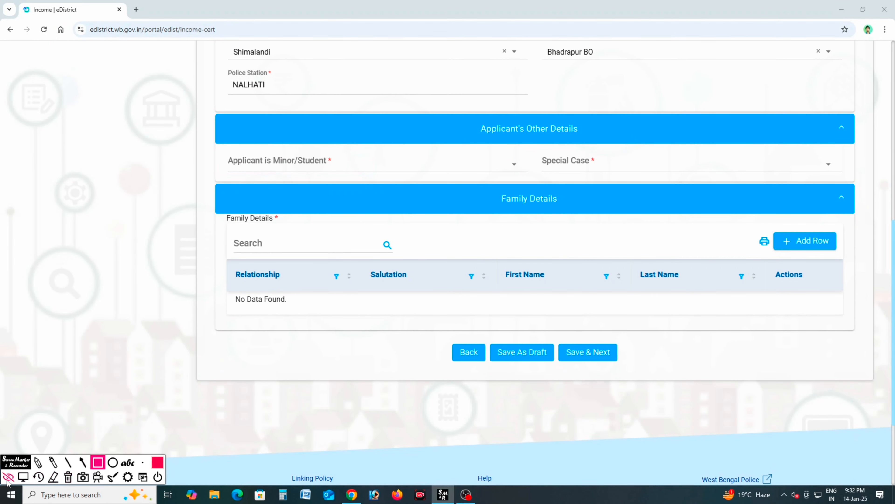
pyautogui.click(360, 166)
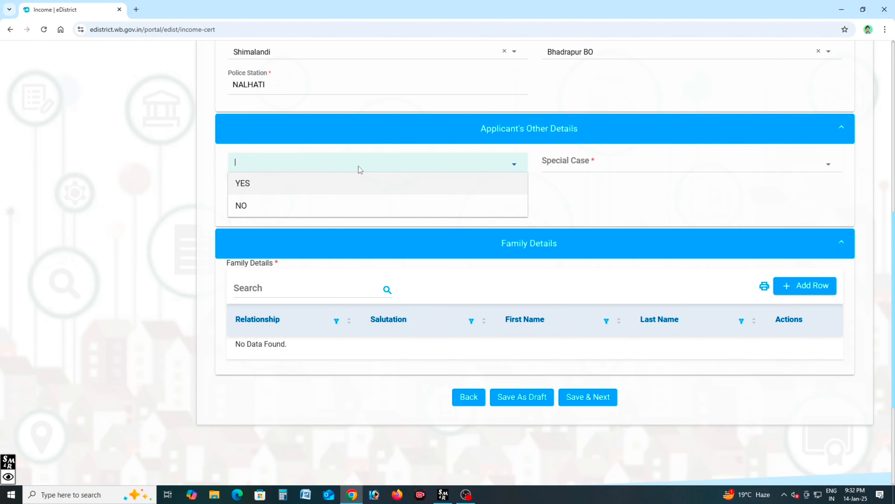
pyautogui.click(259, 205)
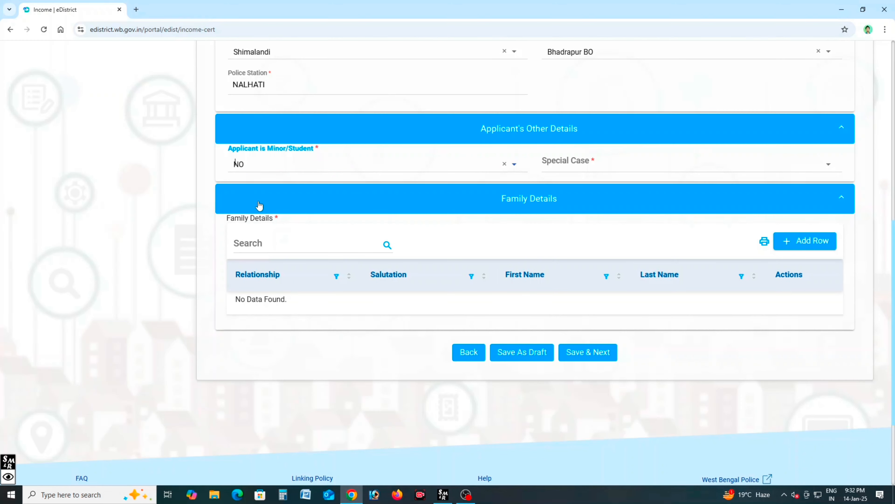
# Set Special Case to Not Applicable and outline the completed selections
pyautogui.click(590, 163)
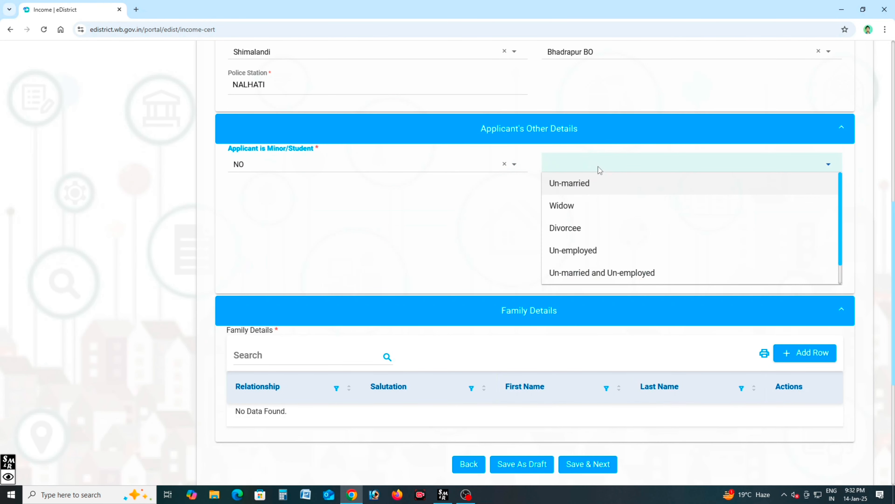
pyautogui.scroll(-1, 587, 215)
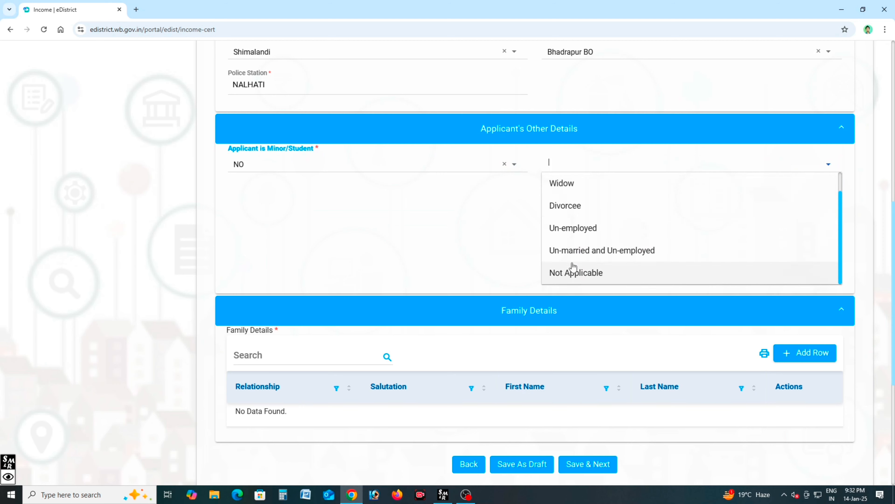
pyautogui.scroll(1, 578, 254)
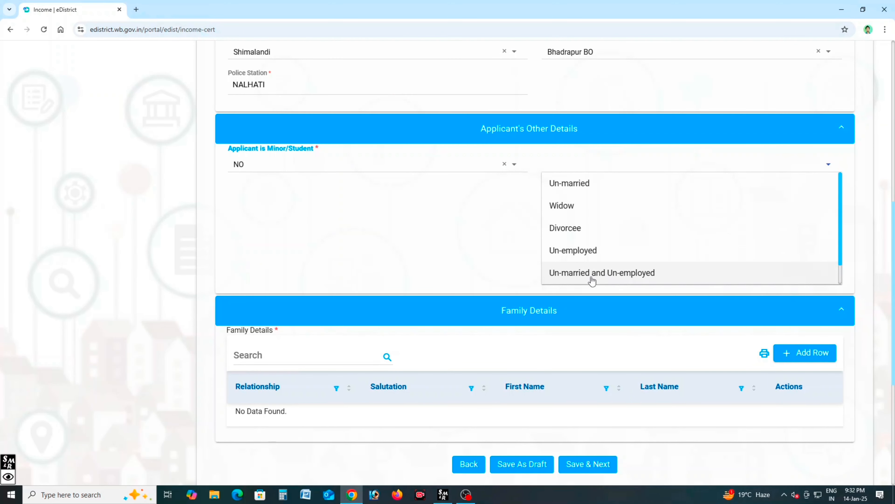
pyautogui.scroll(-1, 595, 277)
pyautogui.click(572, 272)
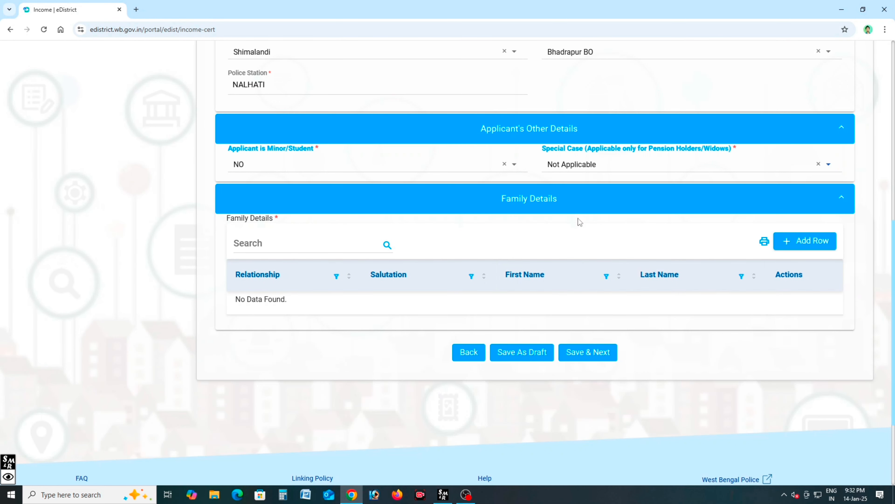
pyautogui.click(9, 477)
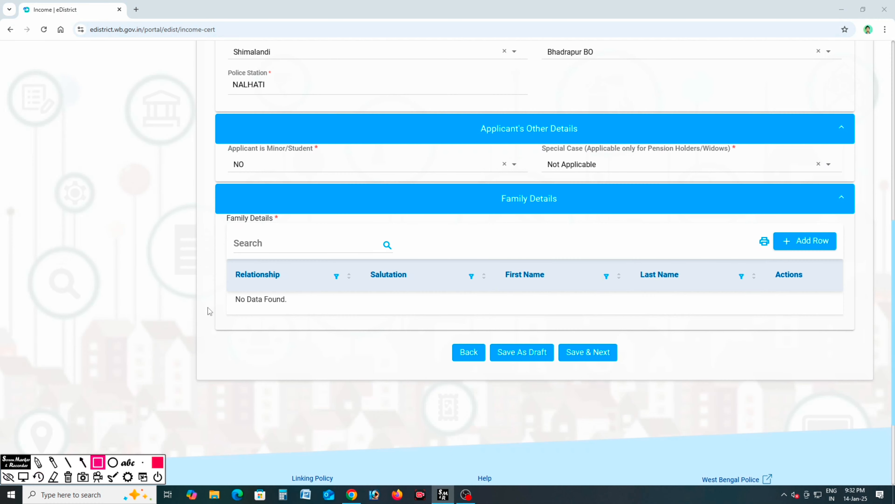
pyautogui.moveTo(486, 185)
pyautogui.mouseDown()
pyautogui.moveTo(517, 202)
pyautogui.moveTo(600, 208)
pyautogui.mouseUp()
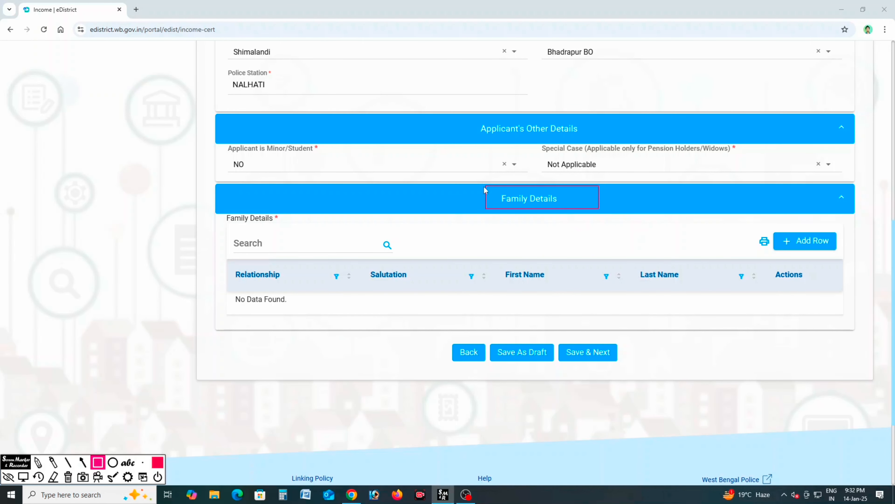
pyautogui.moveTo(481, 186); pyautogui.dragTo(606, 210)
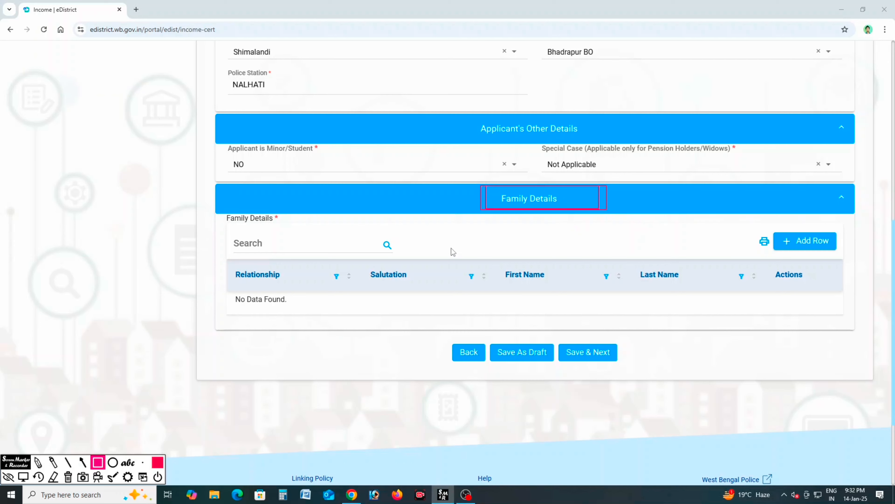
pyautogui.moveTo(747, 223); pyautogui.dragTo(854, 253)
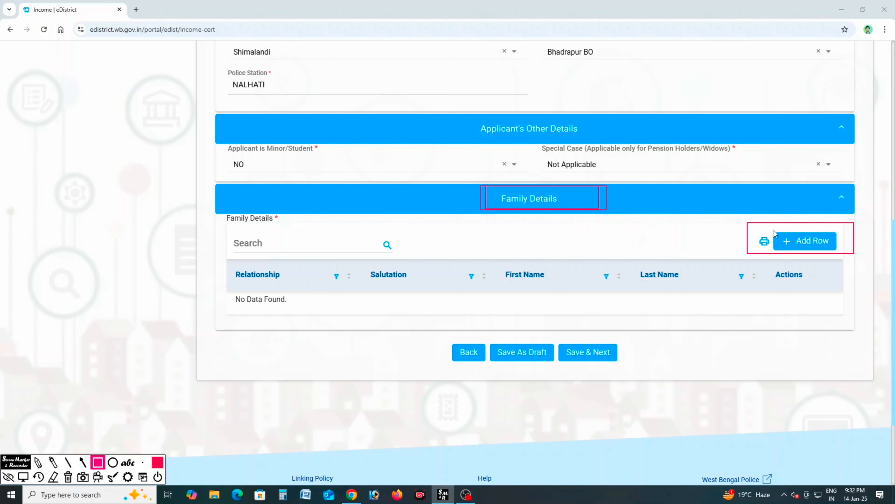
pyautogui.moveTo(773, 230); pyautogui.dragTo(854, 249)
# Start a new Family Details row with relationship Father and salutation Mrs
pyautogui.click(68, 477)
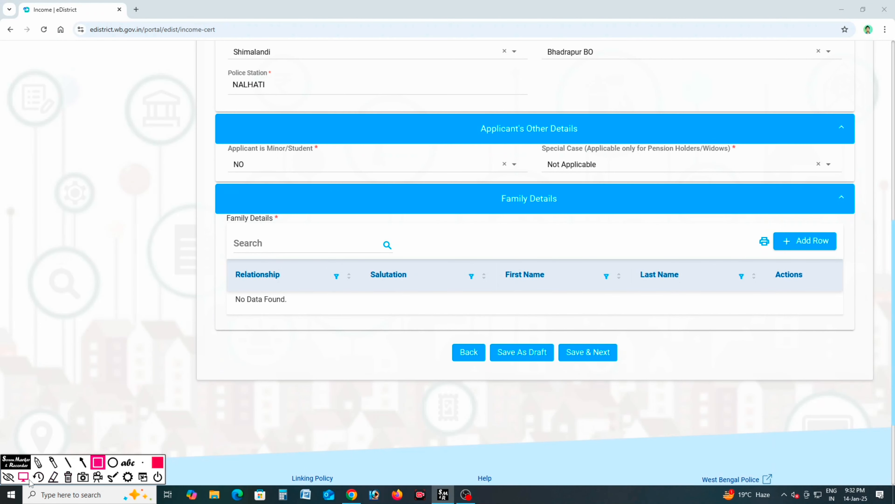
pyautogui.click(8, 477)
pyautogui.click(785, 244)
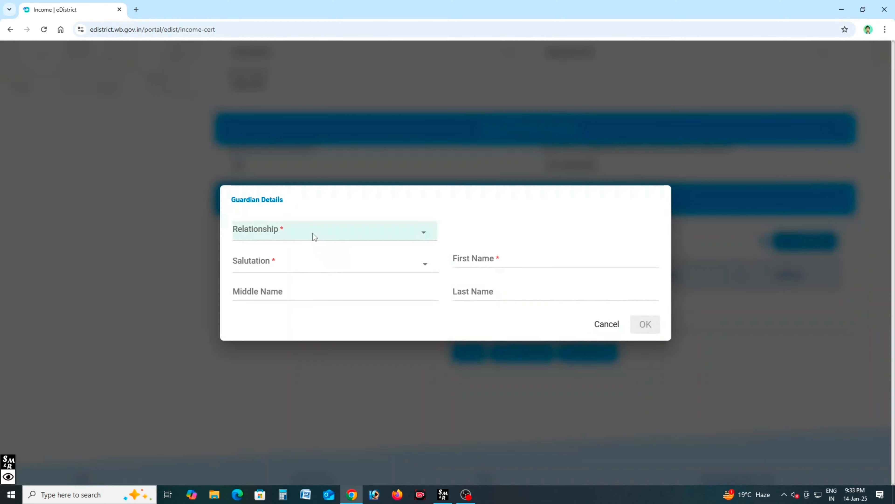
pyautogui.click(309, 234)
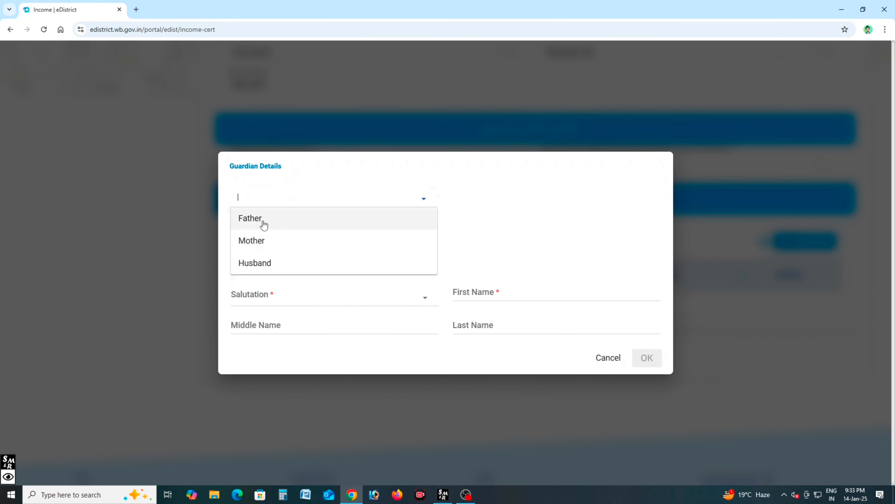
pyautogui.click(255, 219)
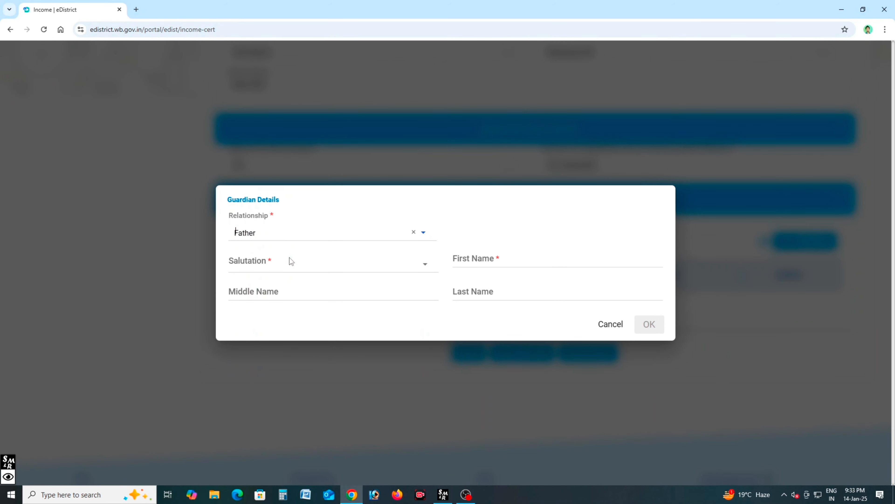
pyautogui.click(290, 260)
pyautogui.click(256, 261)
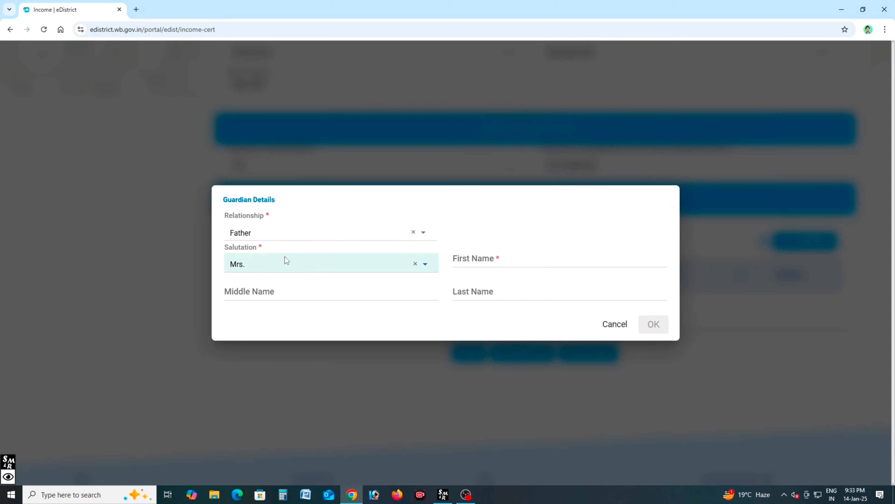
# Enter the father's first and last names and confirm the row into the table
pyautogui.click(488, 263)
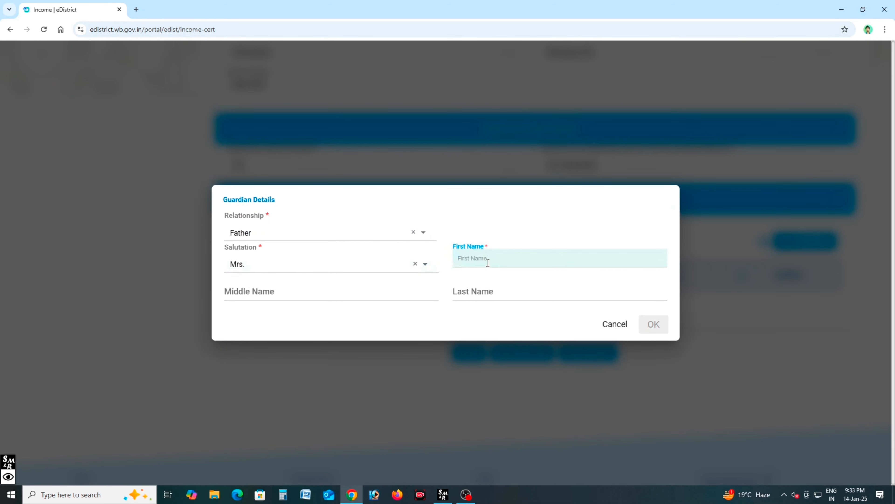
pyautogui.click(503, 293)
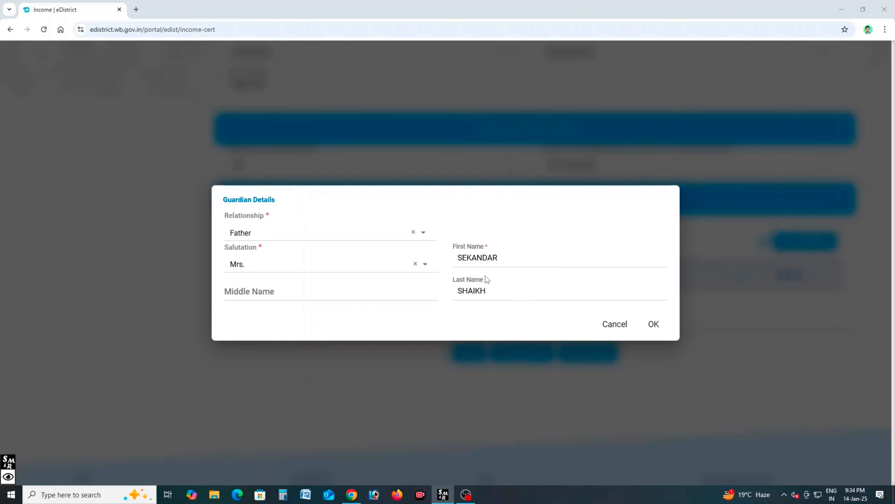
pyautogui.click(653, 324)
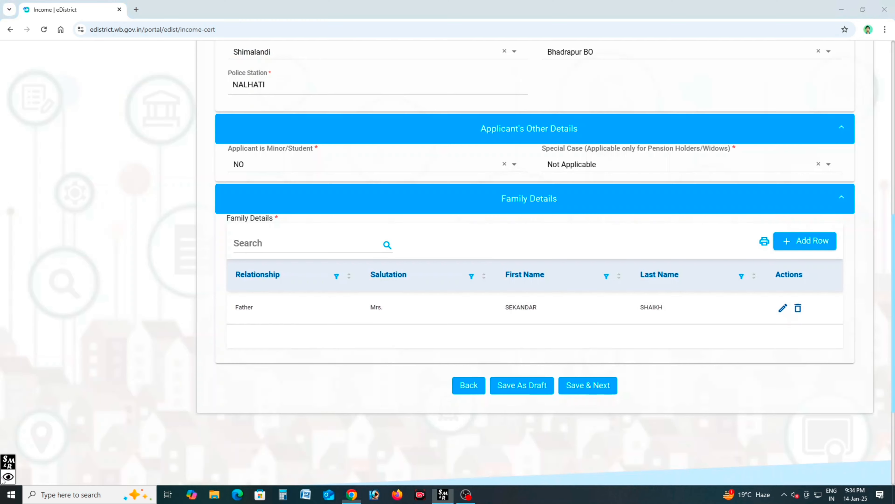
pyautogui.click(7, 477)
pyautogui.click(98, 462)
pyautogui.moveTo(554, 364); pyautogui.dragTo(667, 403)
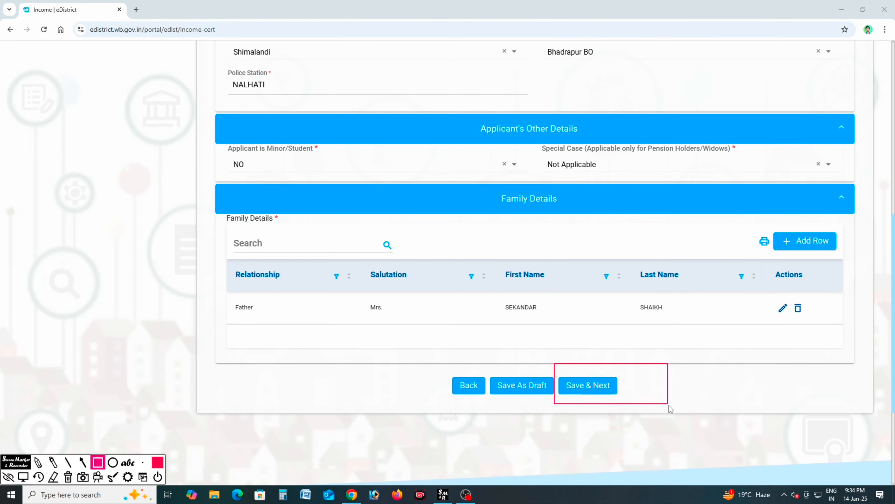
# Save the Family Details step and continue to the Income Details step
pyautogui.click(66, 477)
pyautogui.click(606, 388)
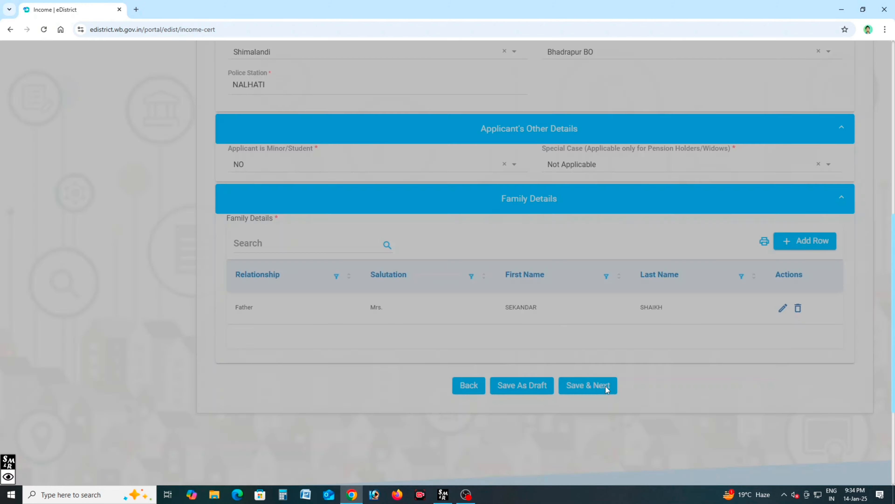
pyautogui.click(9, 476)
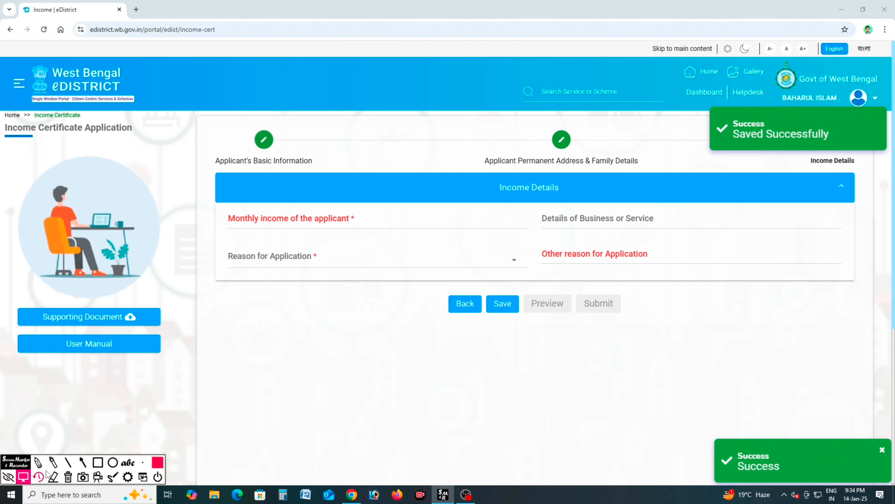
pyautogui.click(97, 462)
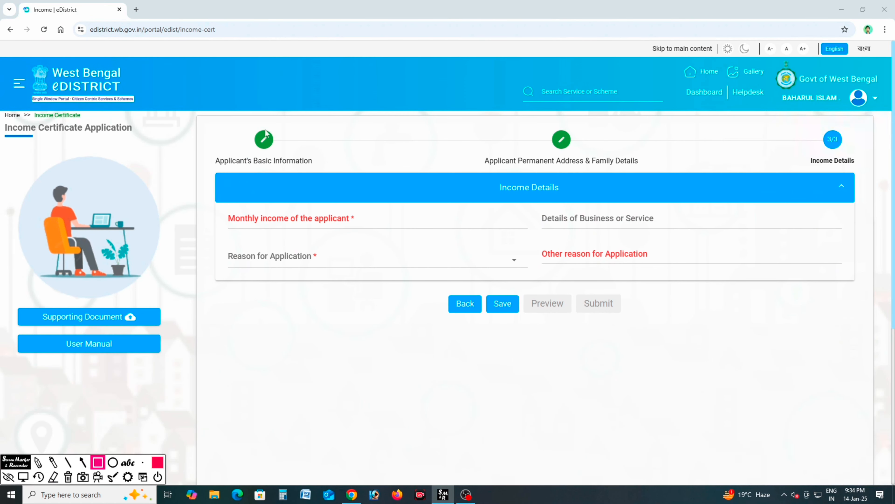
pyautogui.moveTo(208, 122)
pyautogui.mouseDown()
pyautogui.moveTo(243, 139)
pyautogui.moveTo(662, 167)
pyautogui.mouseUp()
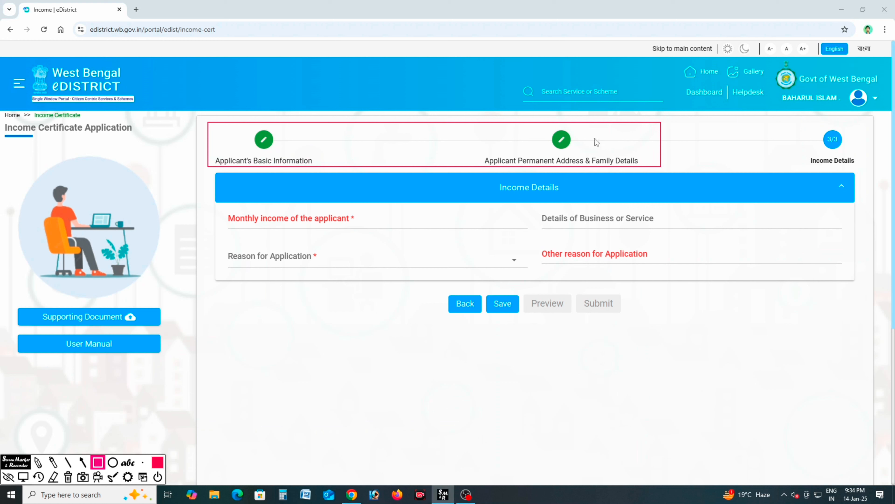
pyautogui.moveTo(784, 121); pyautogui.dragTo(872, 169)
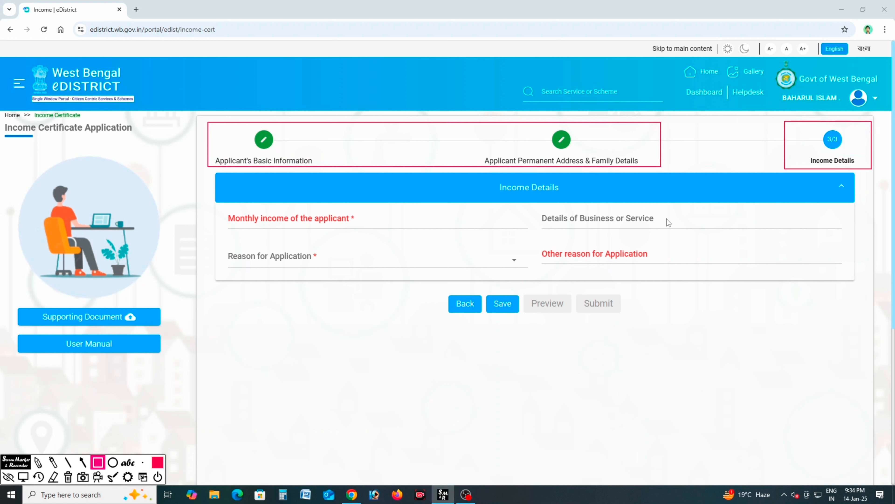
pyautogui.moveTo(474, 173); pyautogui.dragTo(605, 198)
pyautogui.moveTo(208, 195)
pyautogui.mouseDown()
pyautogui.moveTo(348, 221)
pyautogui.moveTo(524, 229)
pyautogui.mouseUp()
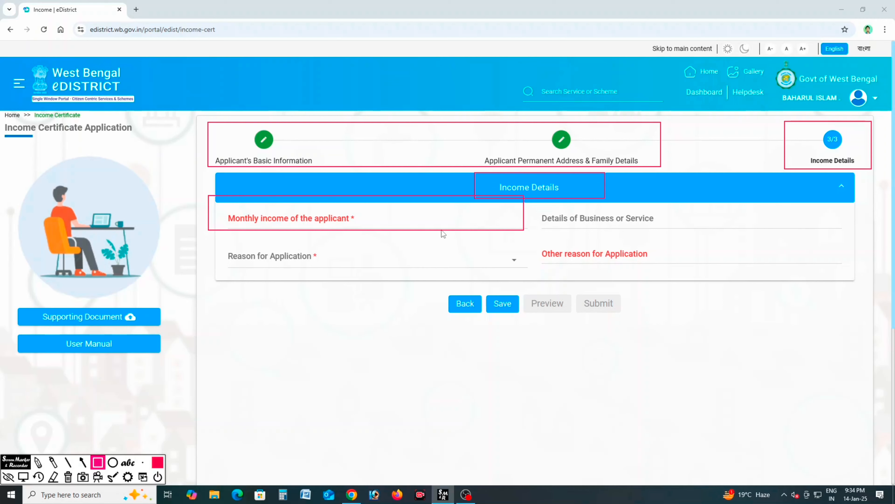
pyautogui.click(69, 476)
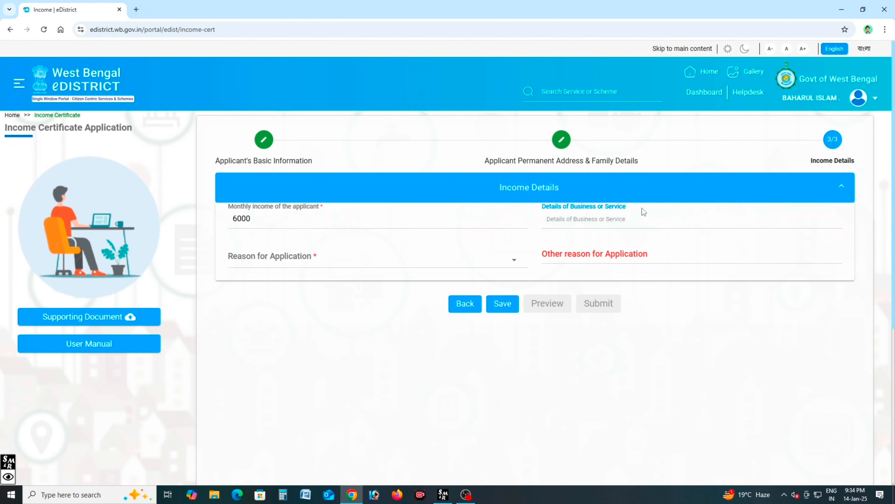
# Set the reason for application to Other, with other reason 'HEALTH CARD'
pyautogui.click(376, 262)
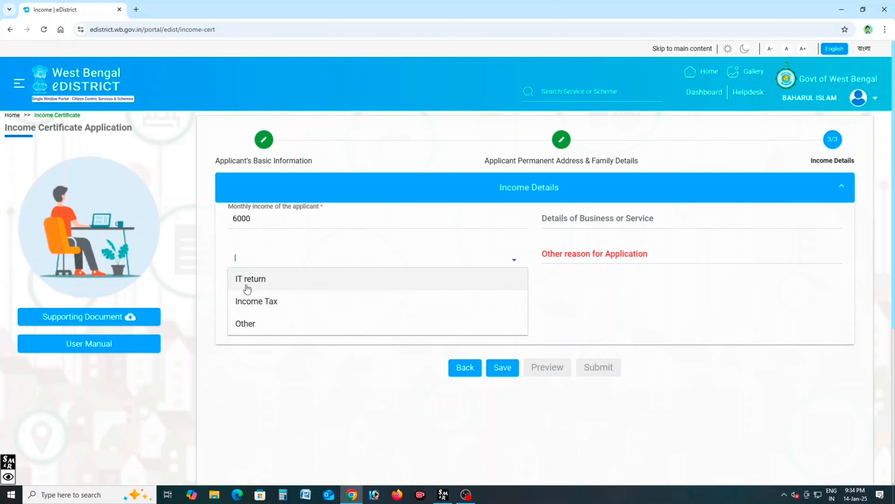
pyautogui.click(241, 325)
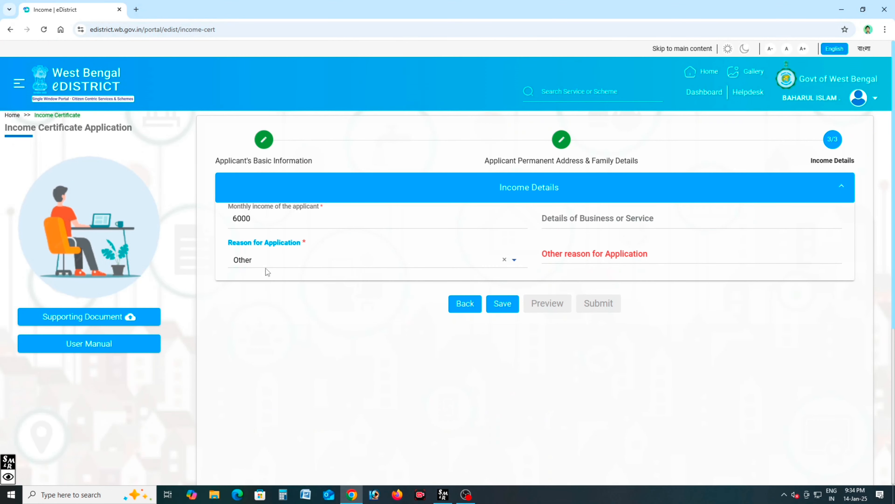
pyautogui.click(597, 254)
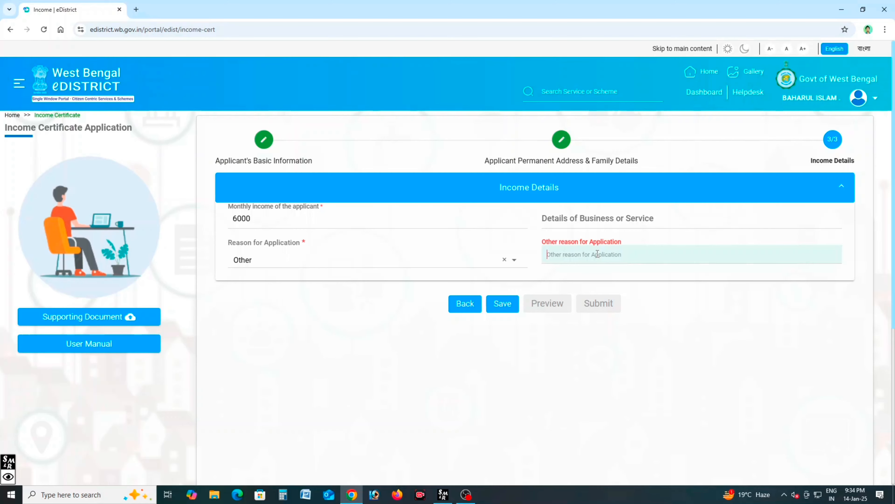
pyautogui.write('HEALTH CARD')
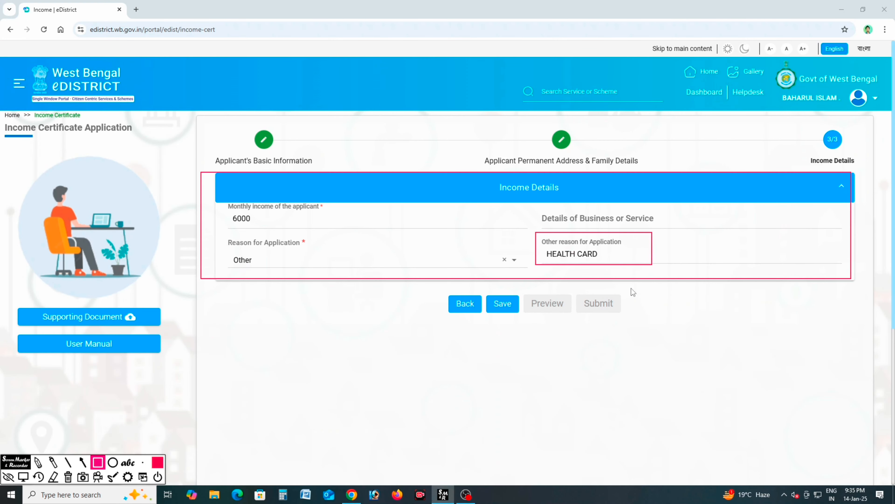
pyautogui.moveTo(483, 289); pyautogui.dragTo(521, 317)
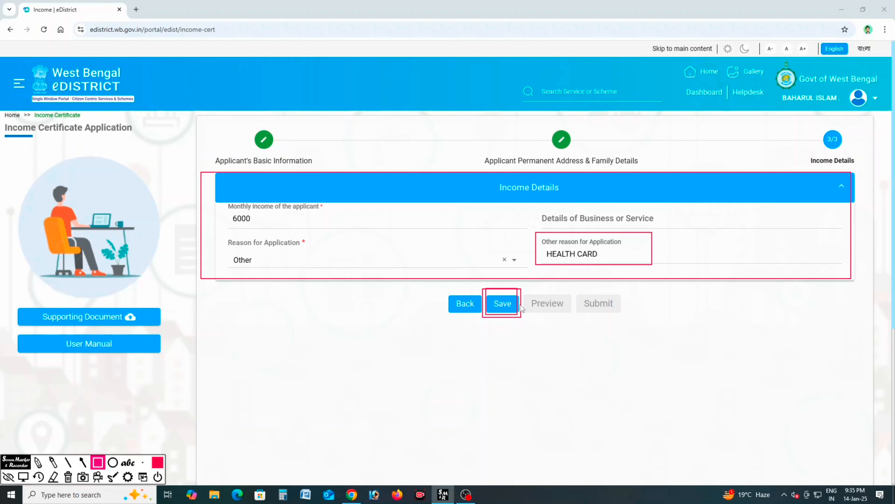
pyautogui.moveTo(524, 291); pyautogui.dragTo(576, 317)
# Save the completed income details
pyautogui.click(68, 476)
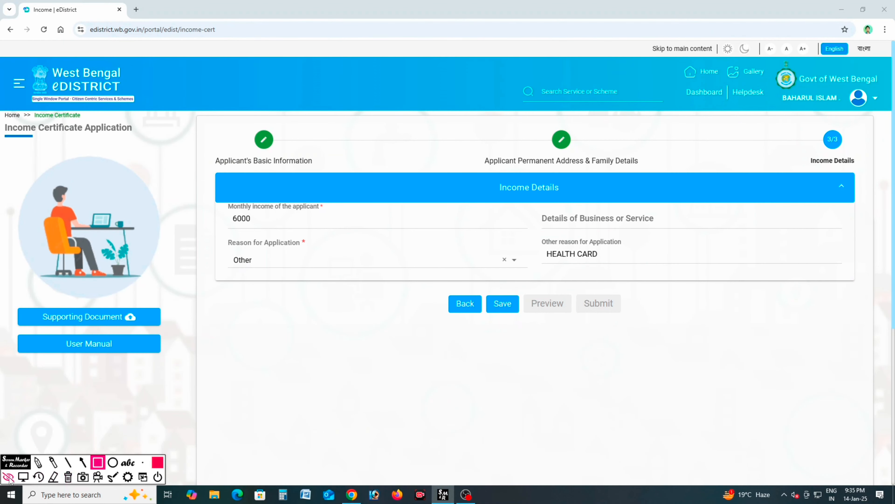
pyautogui.click(8, 476)
pyautogui.click(500, 309)
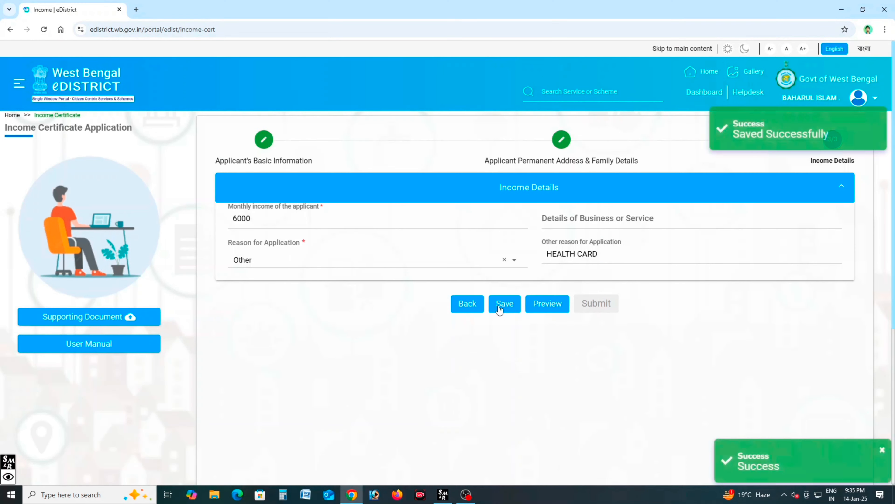
# Download the application preview as a PDF and open download (1).pdf
pyautogui.click(550, 303)
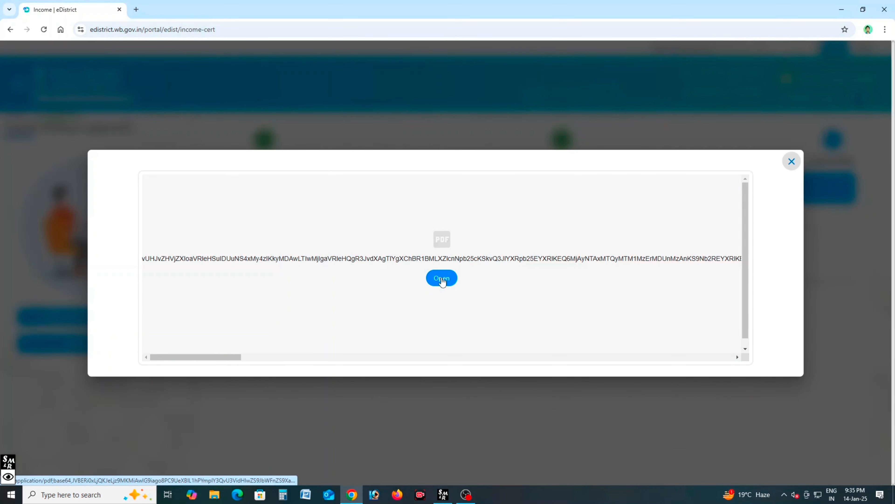
pyautogui.click(442, 278)
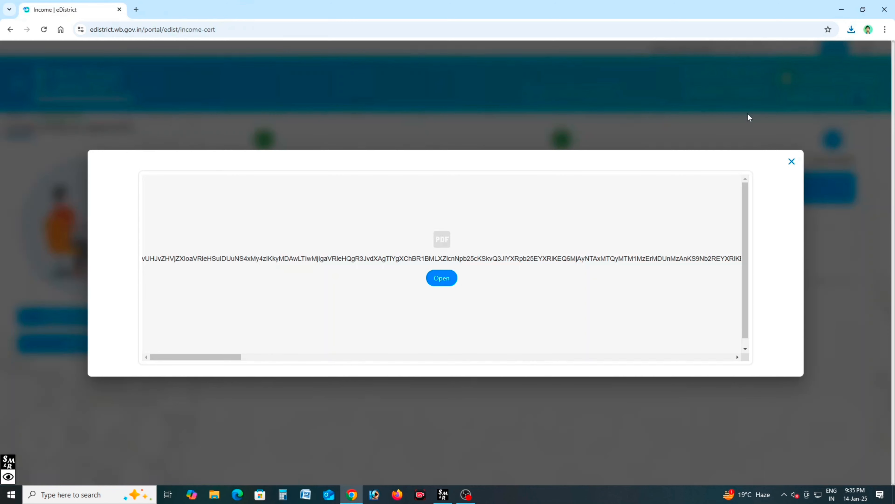
pyautogui.click(852, 30)
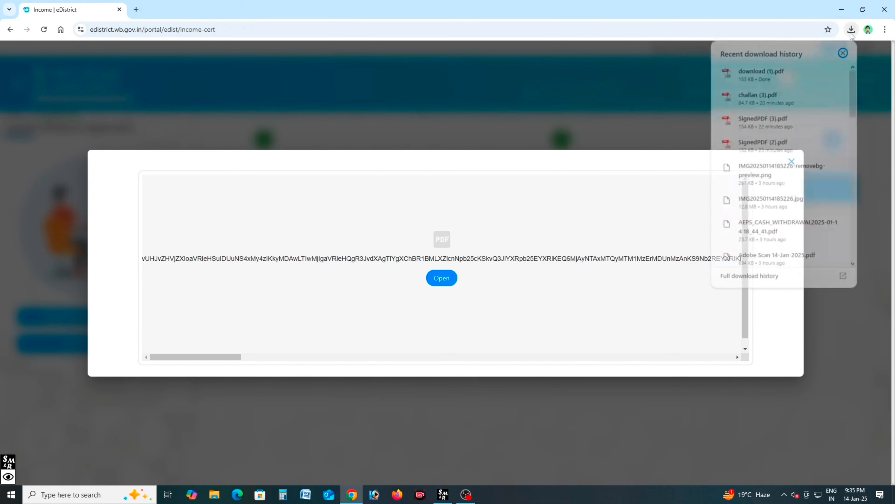
pyautogui.click(764, 74)
# Review the preview PDF at 150% zoom down through Income Details, then close Adobe Reader
pyautogui.click(138, 29)
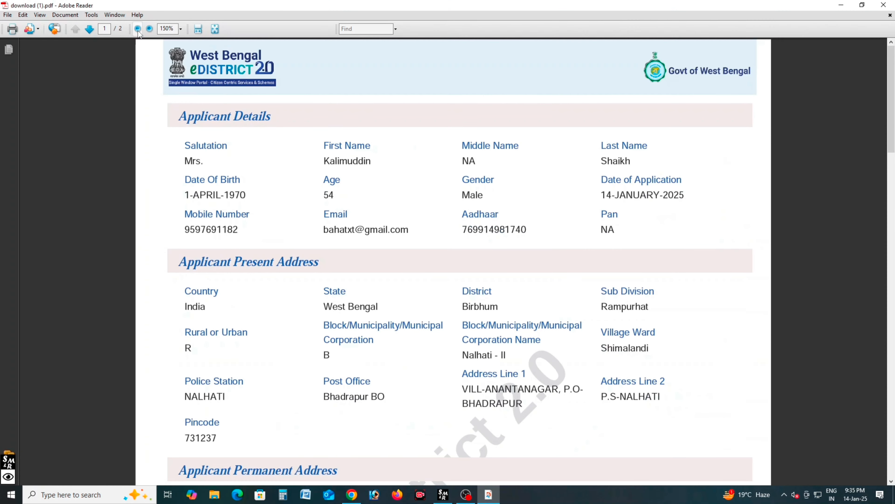
pyautogui.moveTo(894, 126); pyautogui.dragTo(894, 101)
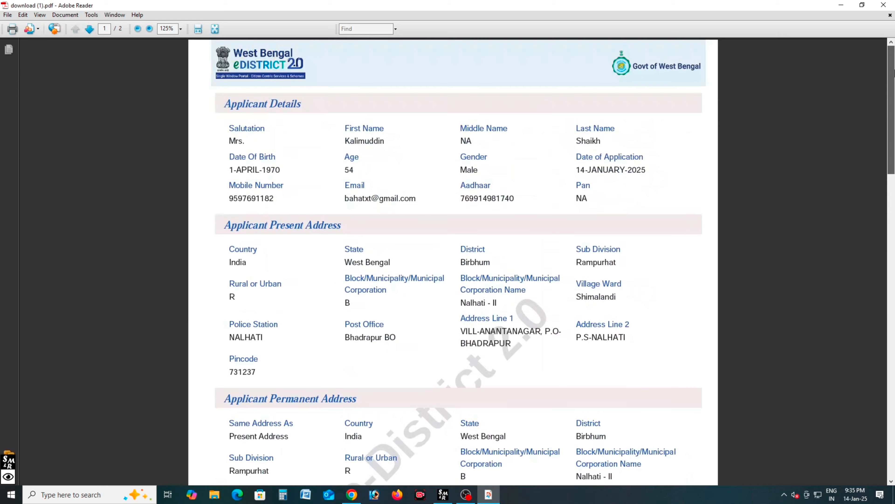
pyautogui.click(884, 5)
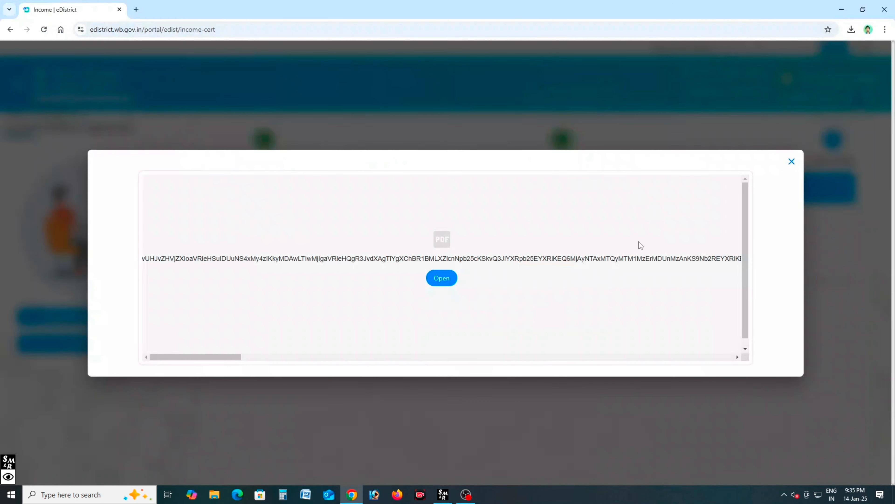
# Close the application preview dialog to return to the Income Details form
pyautogui.click(792, 161)
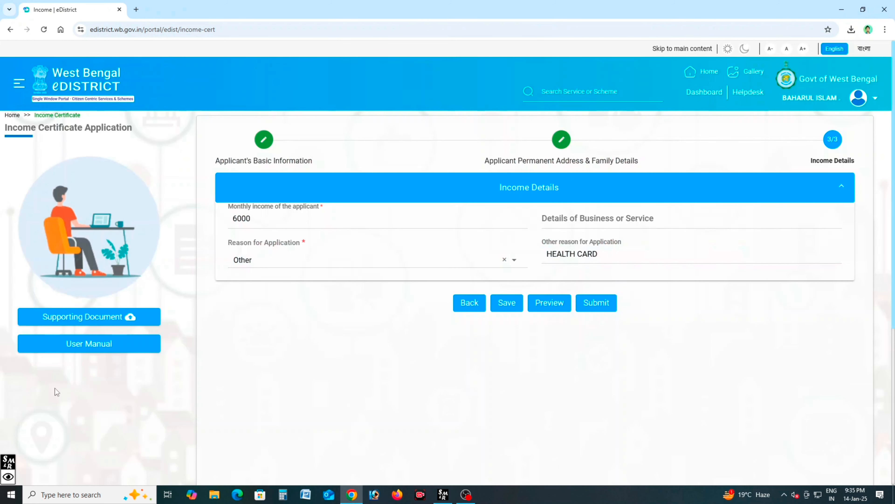
pyautogui.moveTo(8, 477)
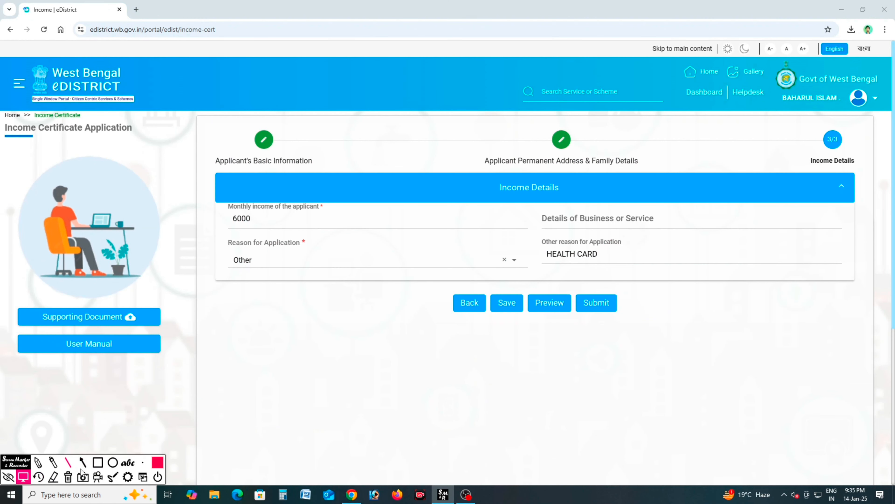
pyautogui.click(98, 462)
pyautogui.moveTo(11, 299); pyautogui.dragTo(181, 327)
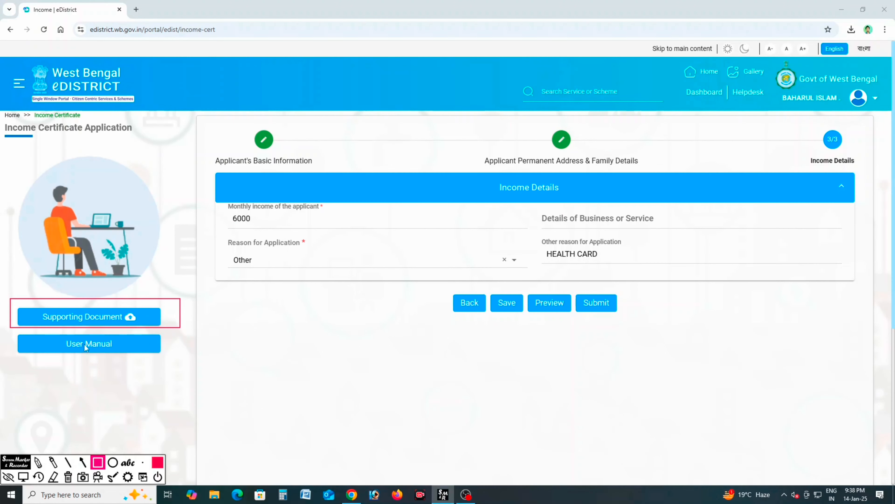
pyautogui.moveTo(16, 304); pyautogui.dragTo(158, 326)
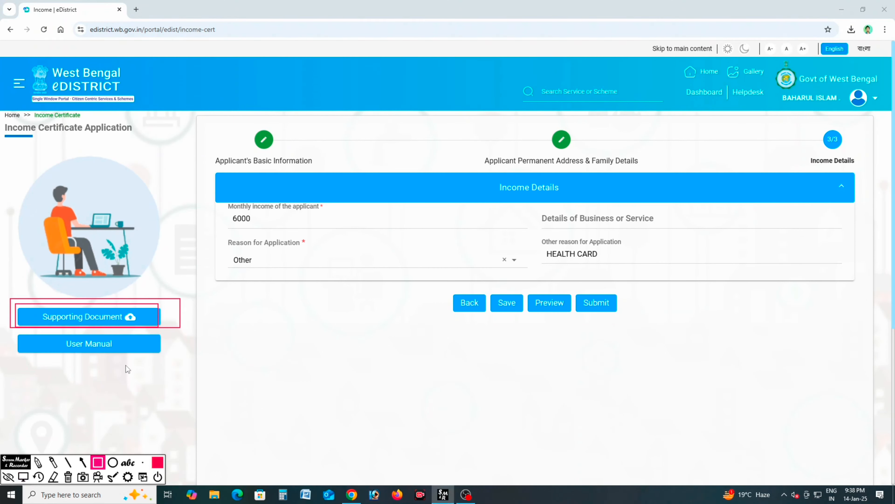
# Bring up the Supporting Document upload list
pyautogui.click(69, 478)
pyautogui.click(9, 477)
pyautogui.click(102, 319)
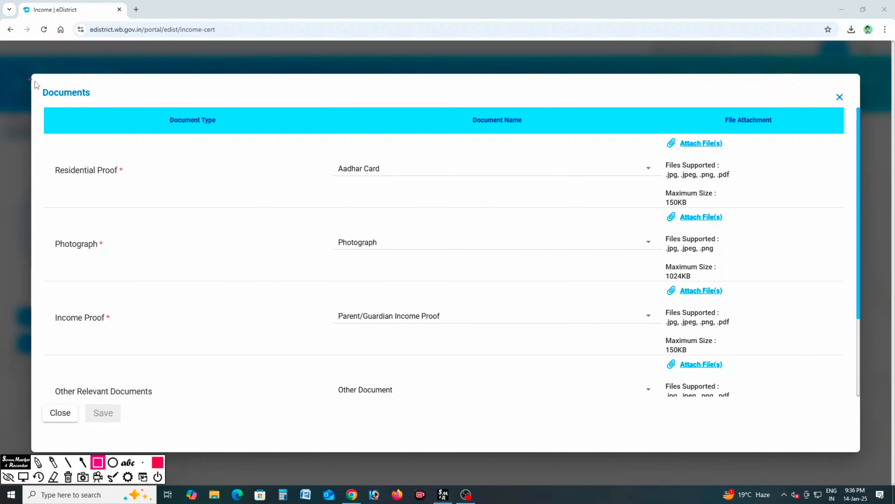
# Keep Aadhar Card as the Residential Proof document type
pyautogui.moveTo(35, 84); pyautogui.dragTo(112, 103)
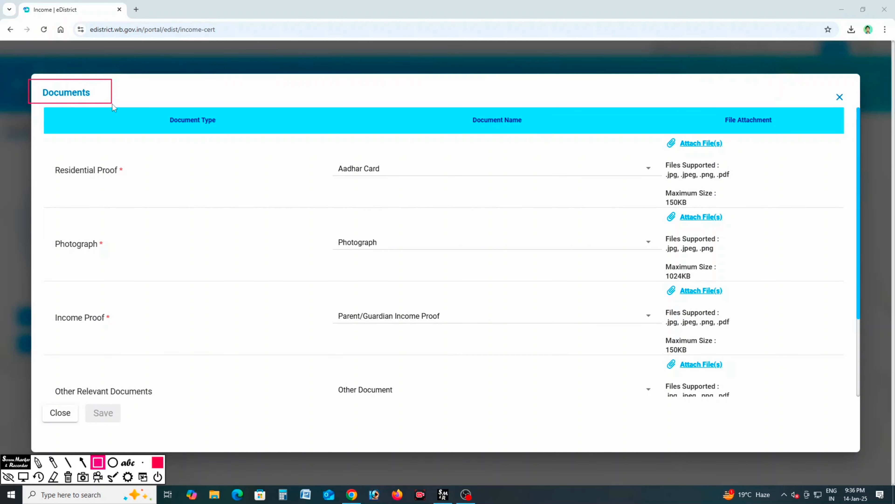
pyautogui.moveTo(32, 82); pyautogui.dragTo(108, 103)
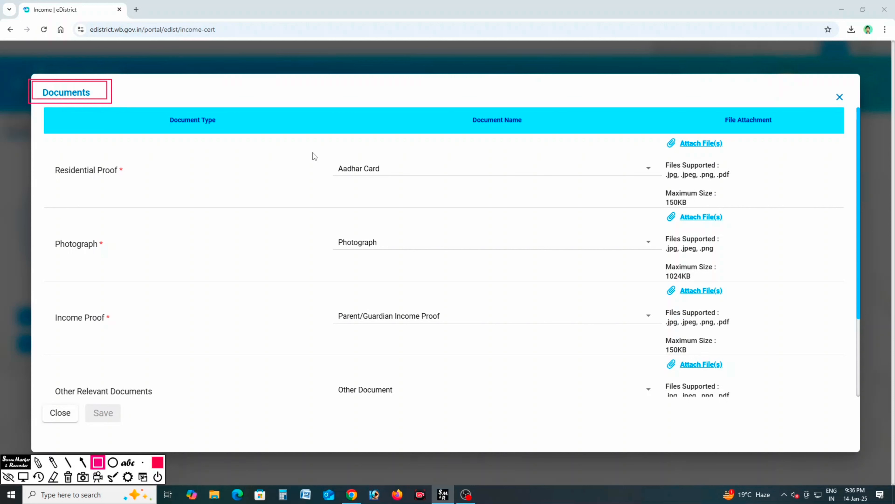
pyautogui.moveTo(313, 152); pyautogui.dragTo(658, 182)
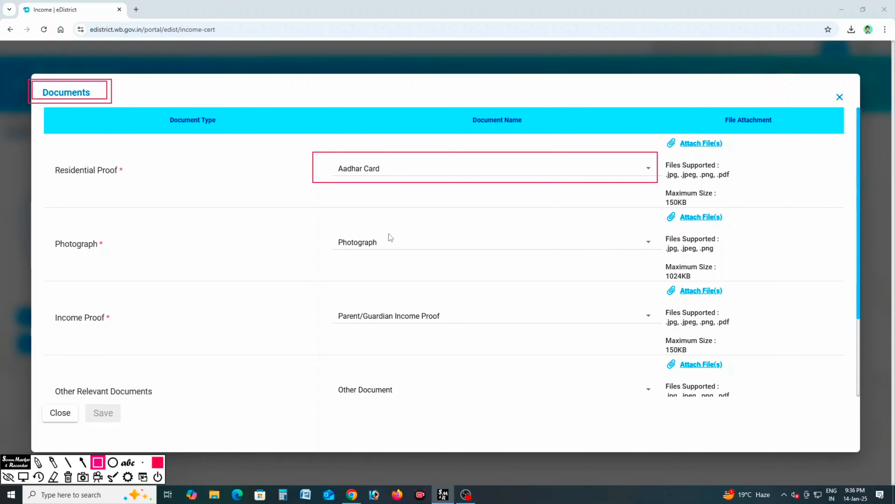
pyautogui.moveTo(24, 158); pyautogui.dragTo(514, 195)
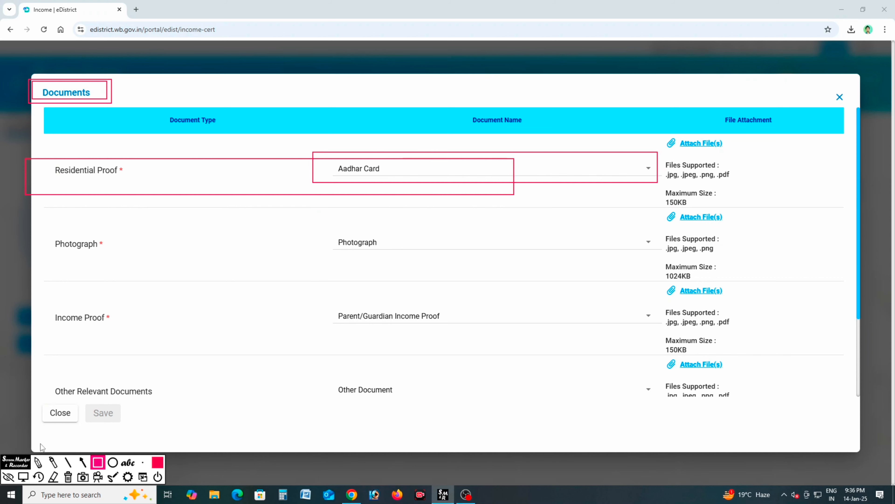
pyautogui.click(68, 477)
pyautogui.click(8, 477)
pyautogui.click(388, 171)
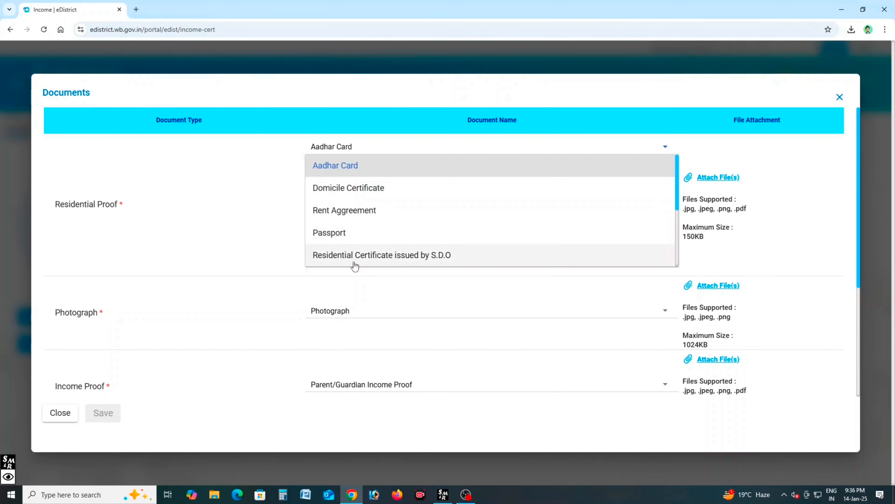
pyautogui.click(346, 171)
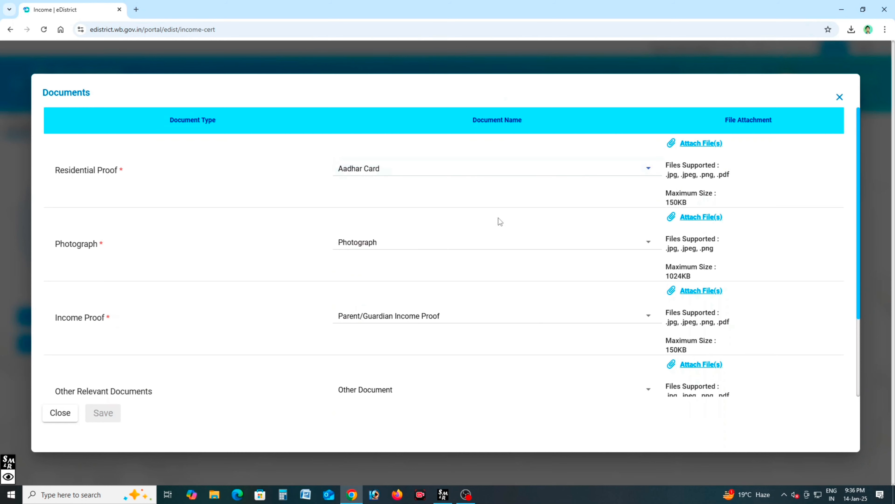
# Attach AADHAR.jpg from the applicant's documents folder as the residential proof
pyautogui.click(696, 147)
pyautogui.scroll(-3, 308, 150)
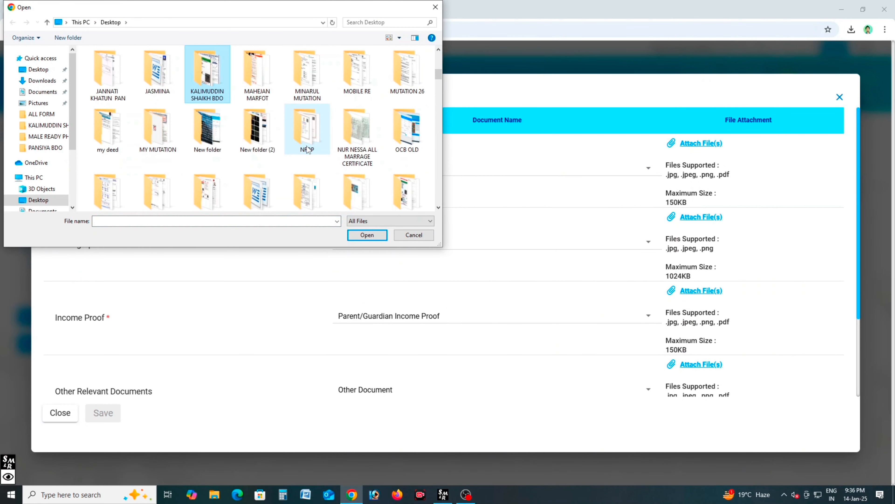
pyautogui.doubleClick(218, 90)
pyautogui.doubleClick(101, 93)
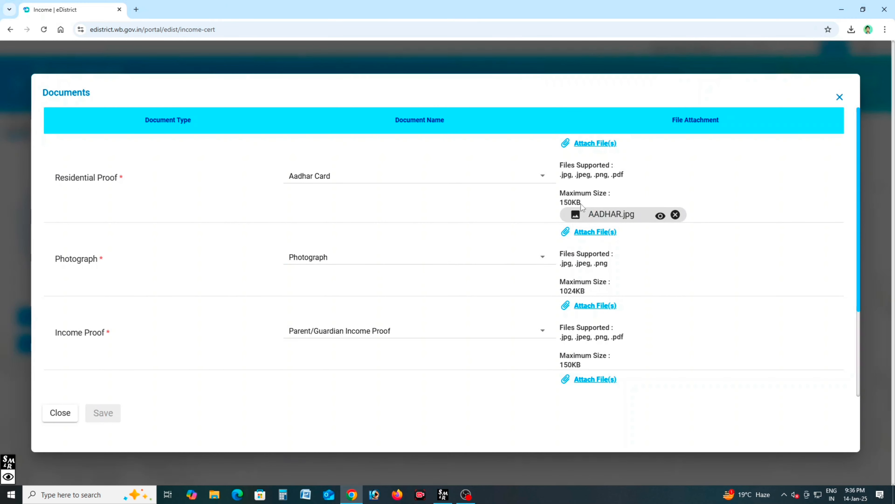
pyautogui.click(8, 477)
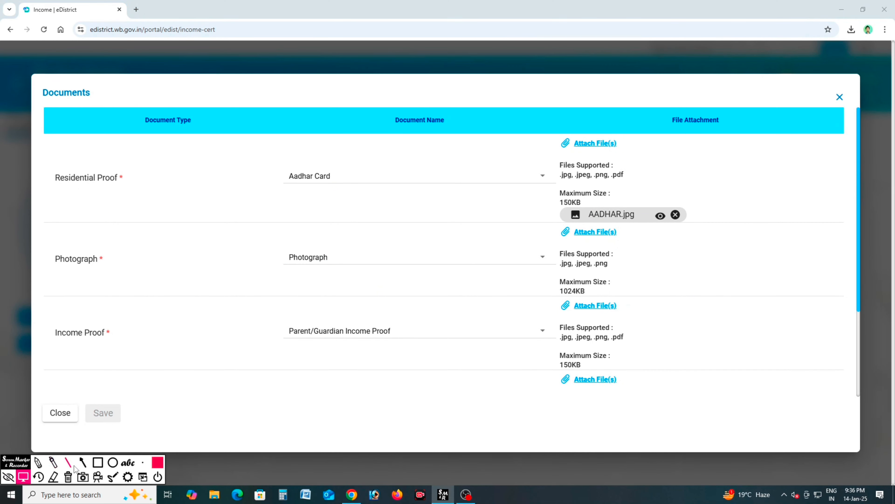
pyautogui.click(98, 463)
pyautogui.moveTo(551, 159); pyautogui.dragTo(657, 210)
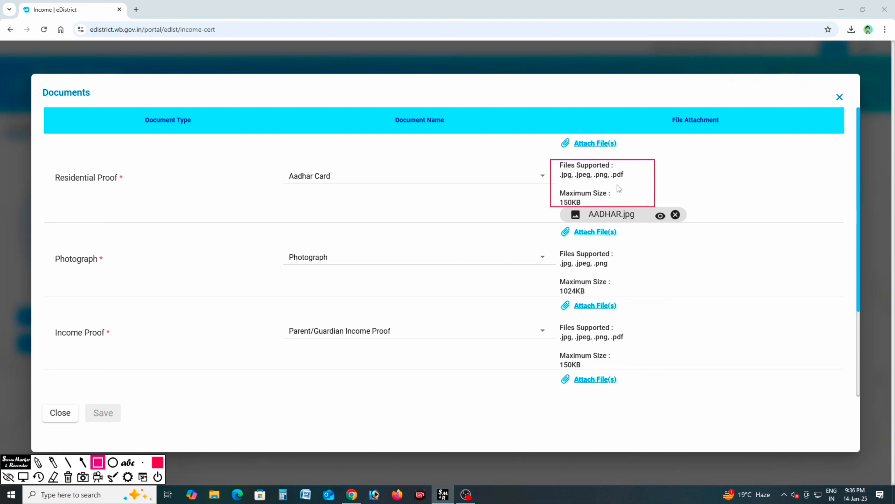
pyautogui.moveTo(550, 183); pyautogui.dragTo(636, 207)
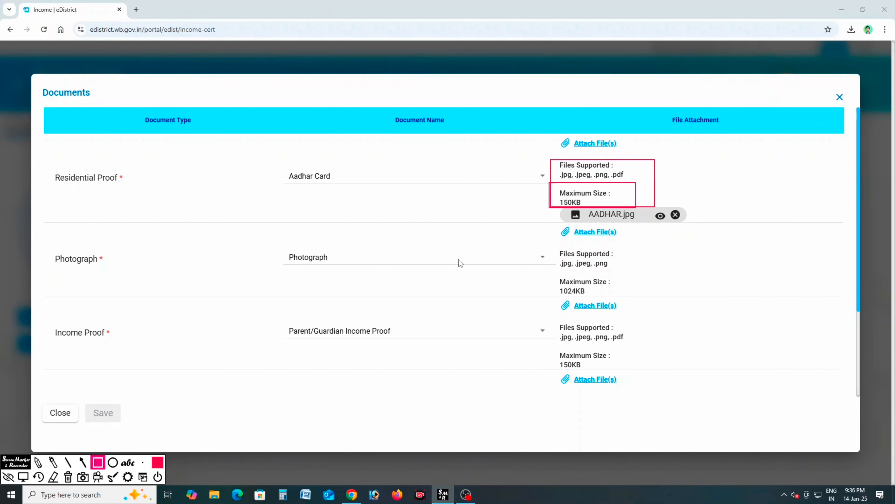
pyautogui.moveTo(28, 240); pyautogui.dragTo(550, 277)
pyautogui.moveTo(554, 239); pyautogui.dragTo(626, 275)
pyautogui.moveTo(554, 278)
pyautogui.mouseDown()
pyautogui.moveTo(618, 305)
pyautogui.moveTo(616, 297)
pyautogui.mouseUp()
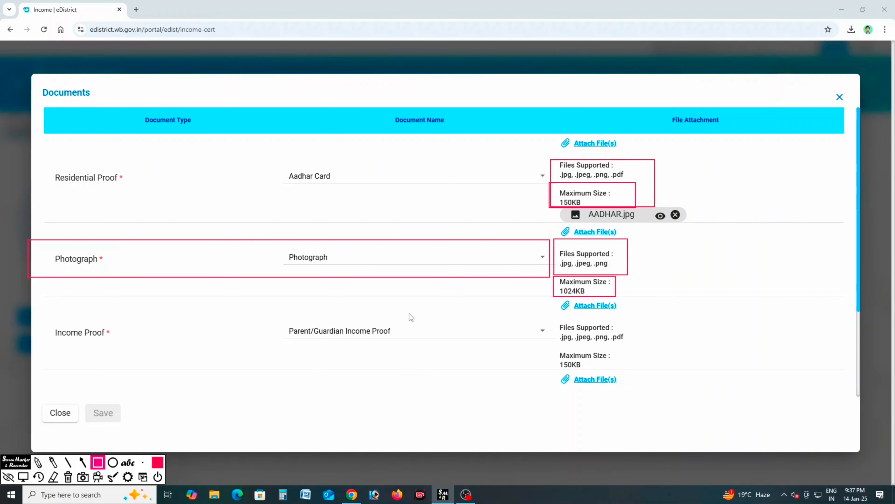
# Attach PHOTO.jpg as the applicant's photograph
pyautogui.click(68, 477)
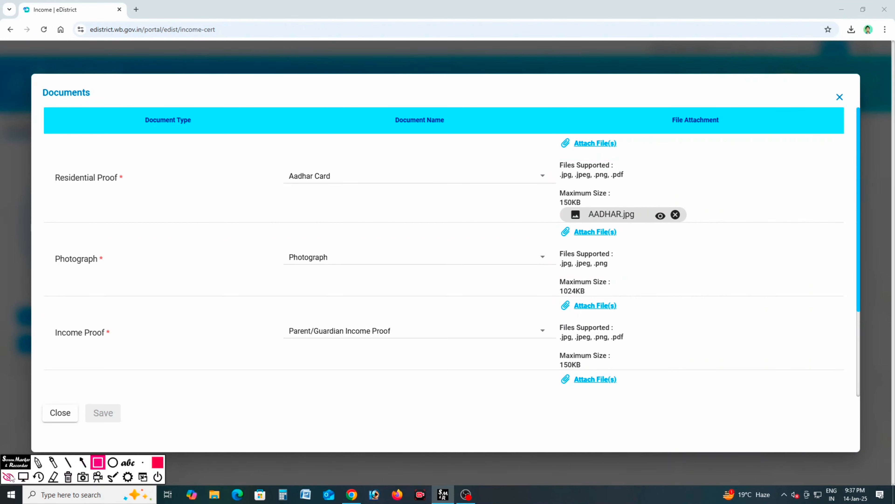
pyautogui.click(8, 477)
pyautogui.click(596, 233)
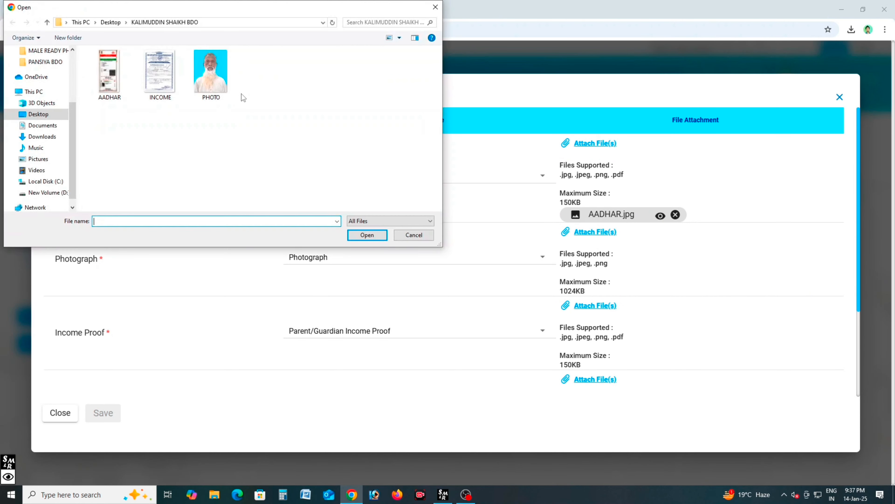
pyautogui.doubleClick(212, 76)
pyautogui.scroll(-1, 199, 345)
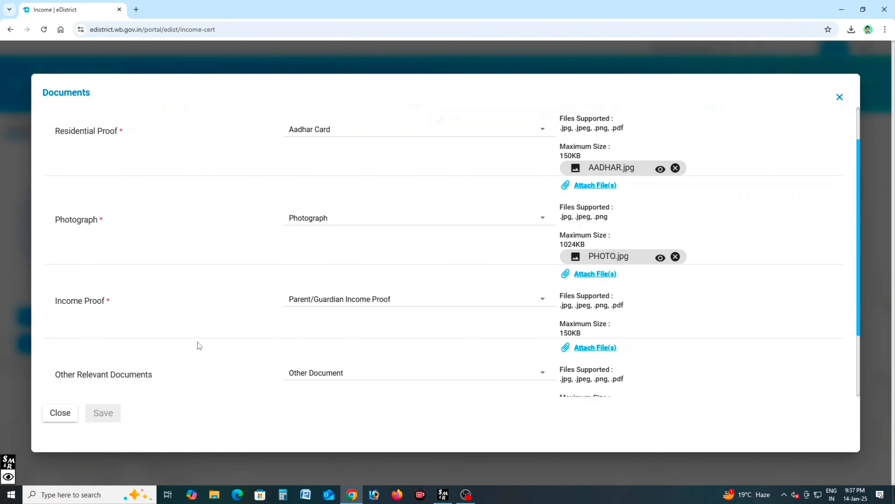
pyautogui.moveTo(54, 302); pyautogui.dragTo(144, 308)
# Set the Income Proof type to Income proof from Gram Pradhan/Municipality Councilor
pyautogui.click(326, 302)
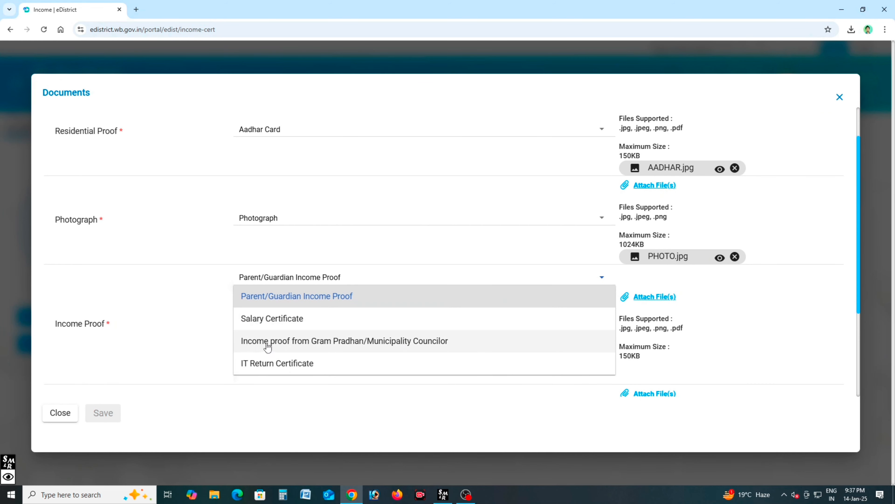
pyautogui.click(334, 341)
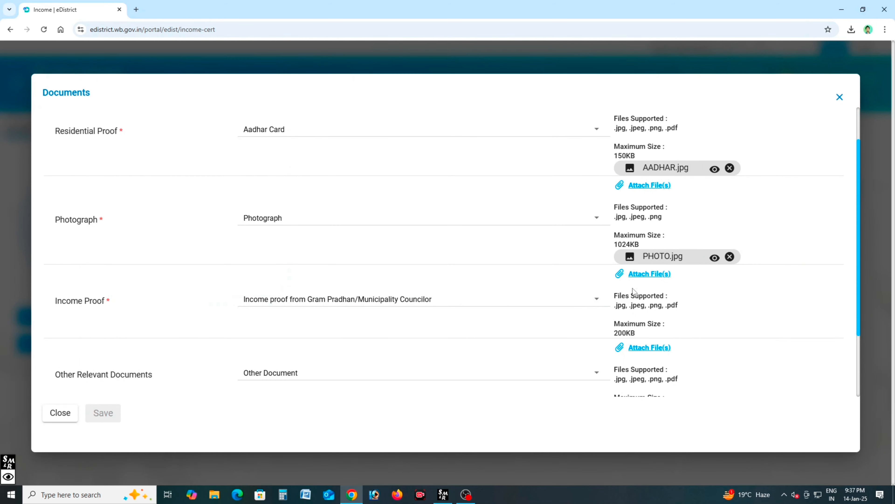
pyautogui.click(9, 462)
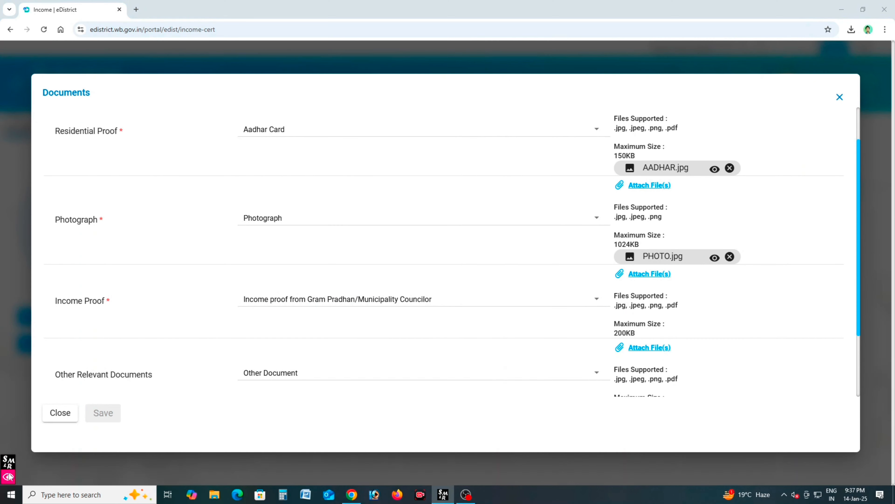
pyautogui.moveTo(604, 267); pyautogui.dragTo(732, 341)
pyautogui.moveTo(600, 288)
pyautogui.mouseDown()
pyautogui.moveTo(643, 312)
pyautogui.moveTo(699, 313)
pyautogui.mouseUp()
pyautogui.moveTo(604, 317)
pyautogui.mouseDown()
pyautogui.moveTo(636, 333)
pyautogui.moveTo(684, 340)
pyautogui.mouseUp()
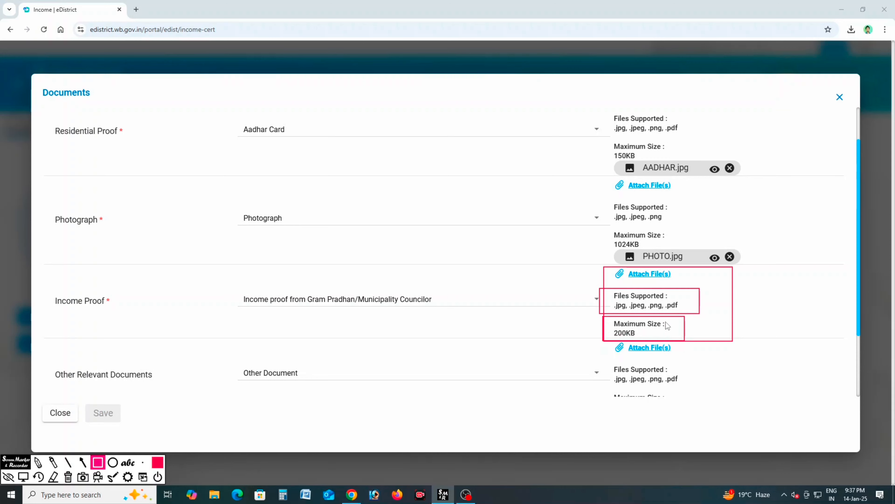
pyautogui.click(69, 477)
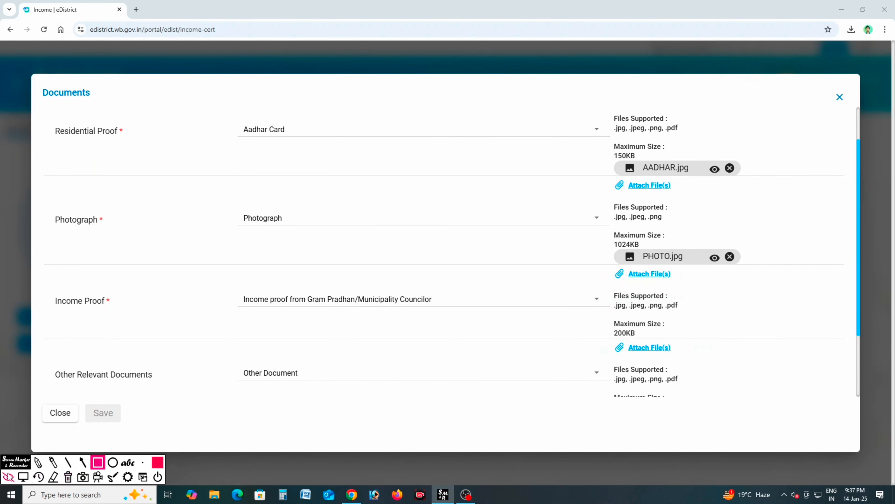
# Attach INCOME.jpg as the income proof, keeping Other Document as the other document type
pyautogui.click(8, 476)
pyautogui.click(649, 347)
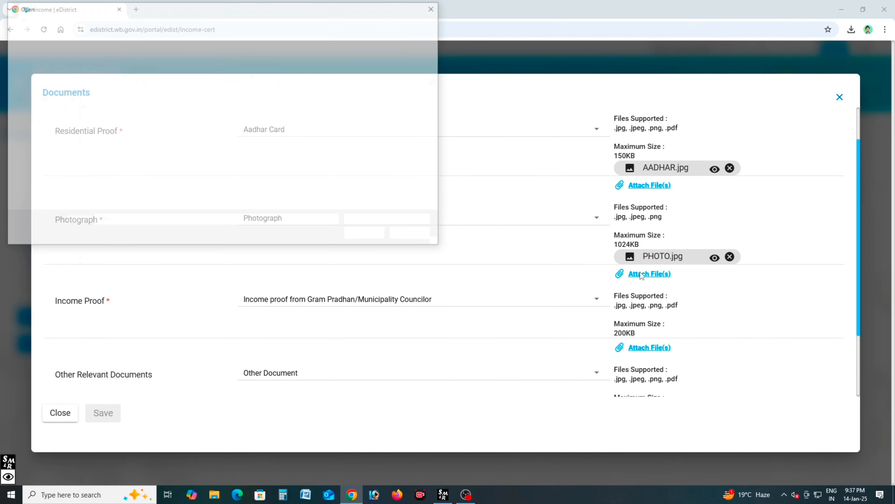
pyautogui.click(156, 92)
pyautogui.doubleClick(156, 93)
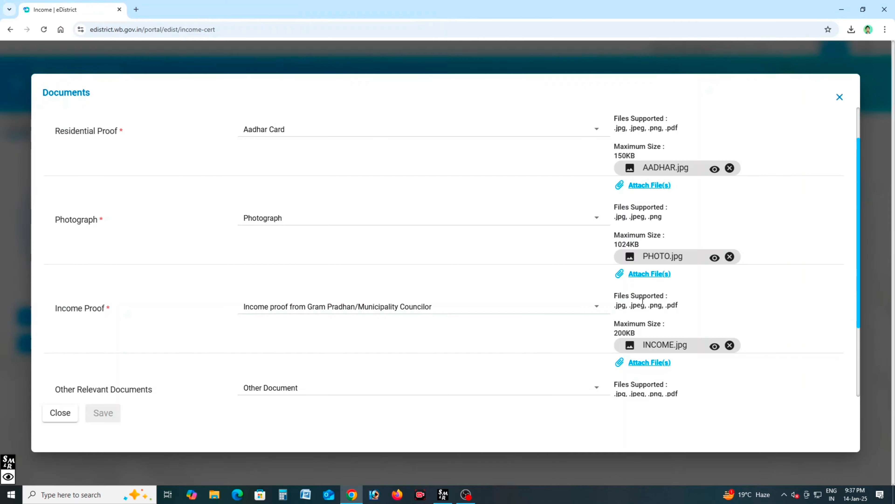
pyautogui.scroll(-3, 280, 338)
pyautogui.click(288, 292)
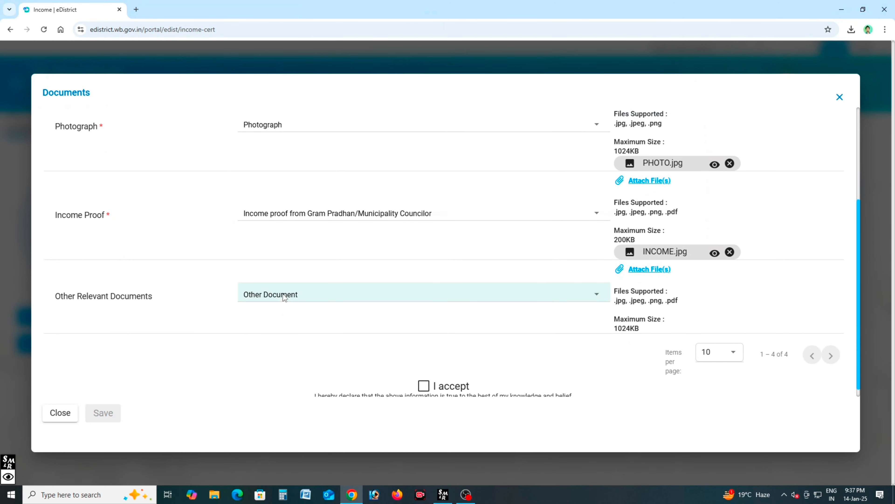
pyautogui.click(289, 293)
pyautogui.scroll(-1, 458, 303)
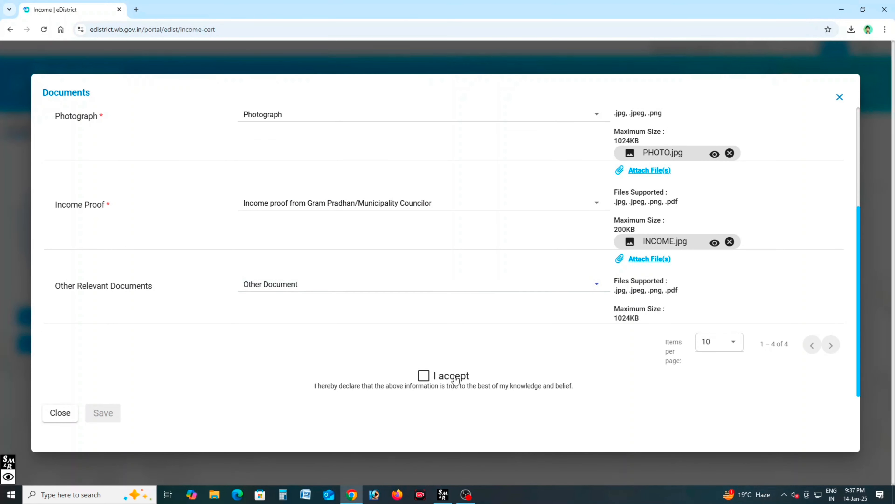
# Accept the truth declaration and save all supporting documents
pyautogui.click(10, 476)
pyautogui.click(98, 463)
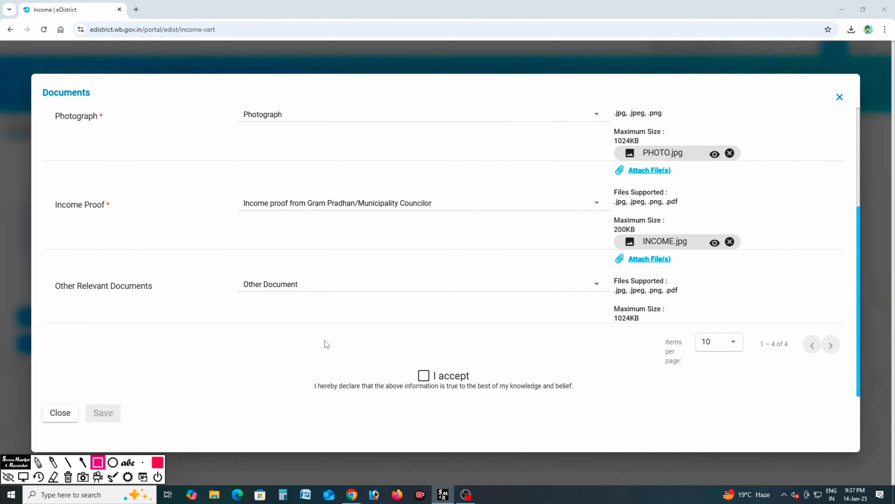
pyautogui.moveTo(301, 337)
pyautogui.mouseDown()
pyautogui.moveTo(604, 395)
pyautogui.moveTo(605, 403)
pyautogui.mouseUp()
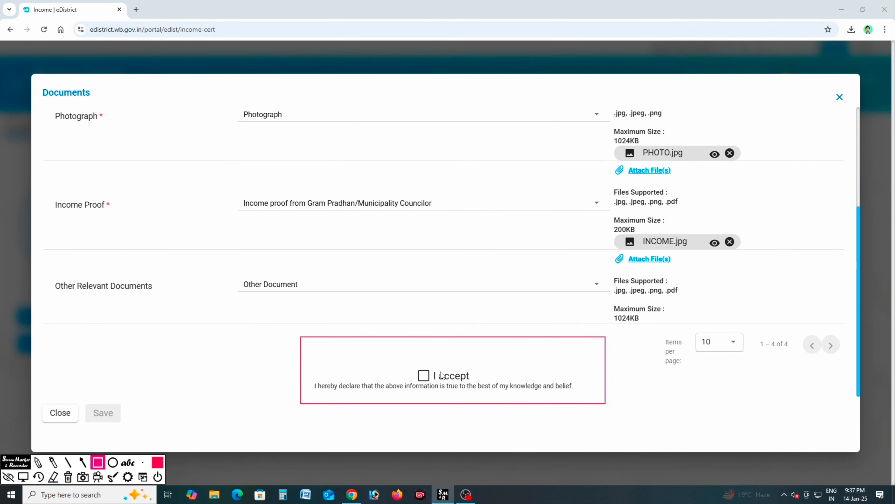
pyautogui.moveTo(407, 364)
pyautogui.mouseDown()
pyautogui.moveTo(440, 391)
pyautogui.moveTo(431, 382)
pyautogui.mouseUp()
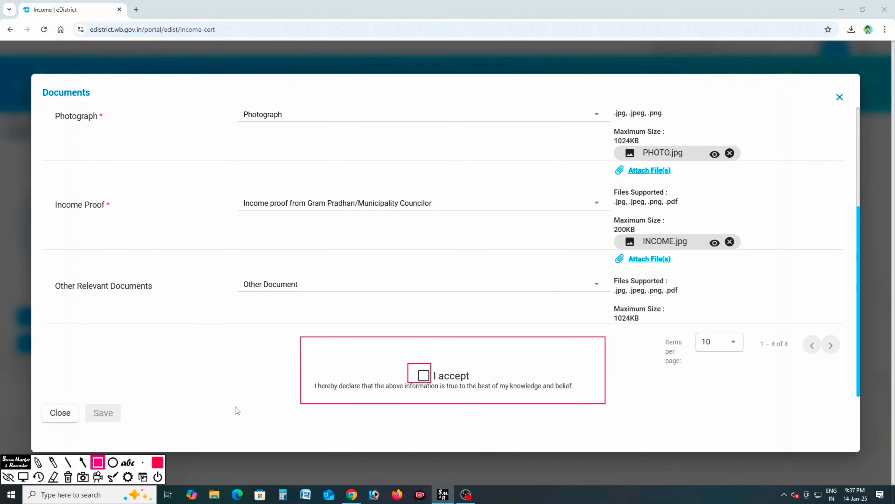
pyautogui.moveTo(86, 392); pyautogui.dragTo(130, 428)
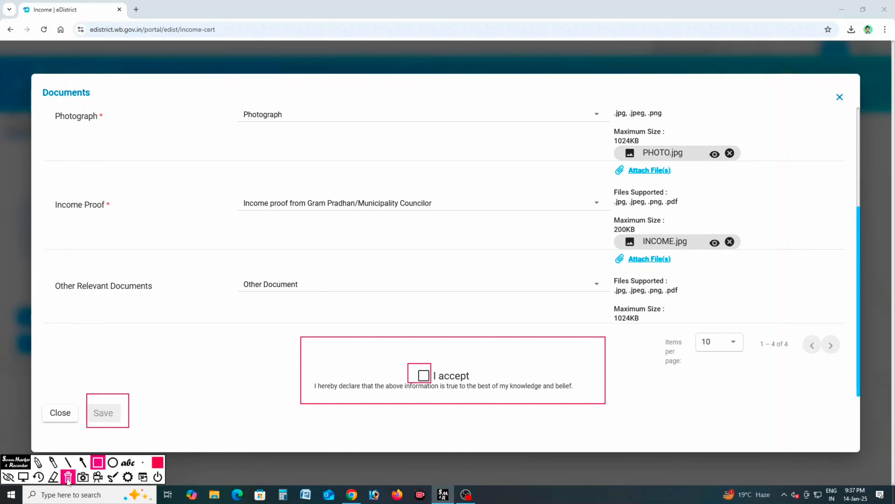
pyautogui.click(9, 477)
pyautogui.click(424, 375)
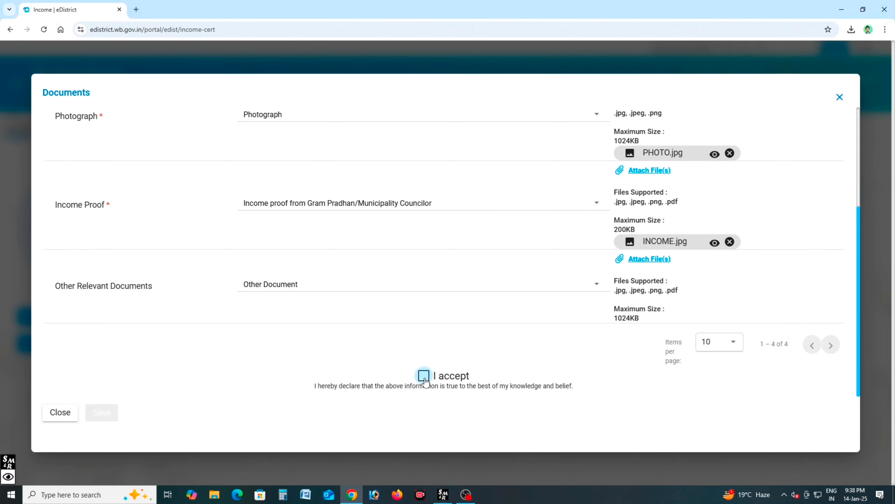
pyautogui.click(107, 417)
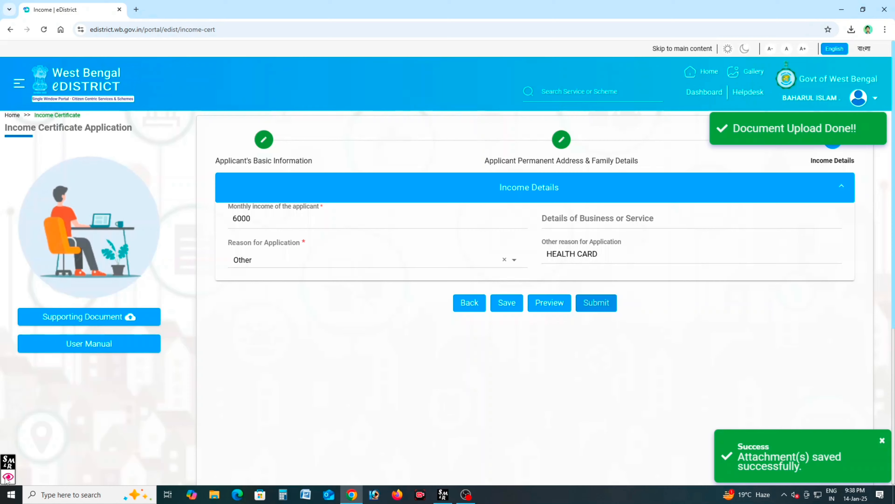
# Submit the Income Certificate application
pyautogui.click(9, 476)
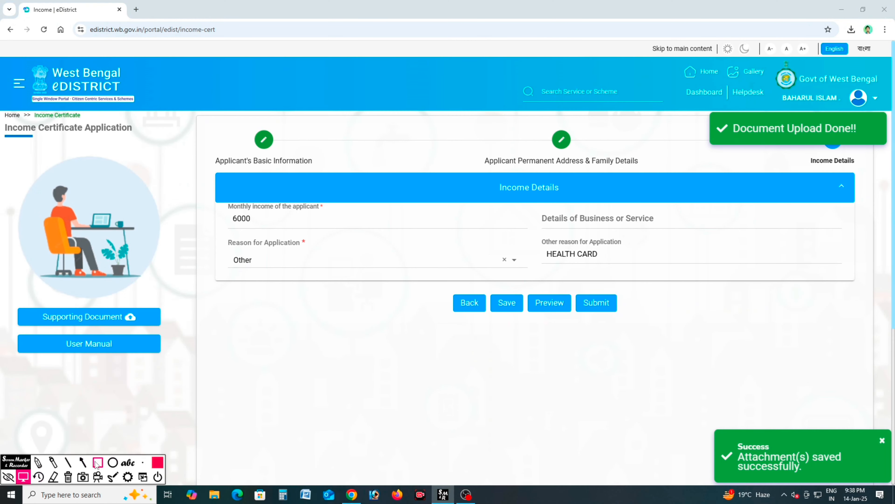
pyautogui.click(98, 463)
pyautogui.moveTo(577, 285); pyautogui.dragTo(641, 322)
pyautogui.click(68, 477)
pyautogui.click(8, 477)
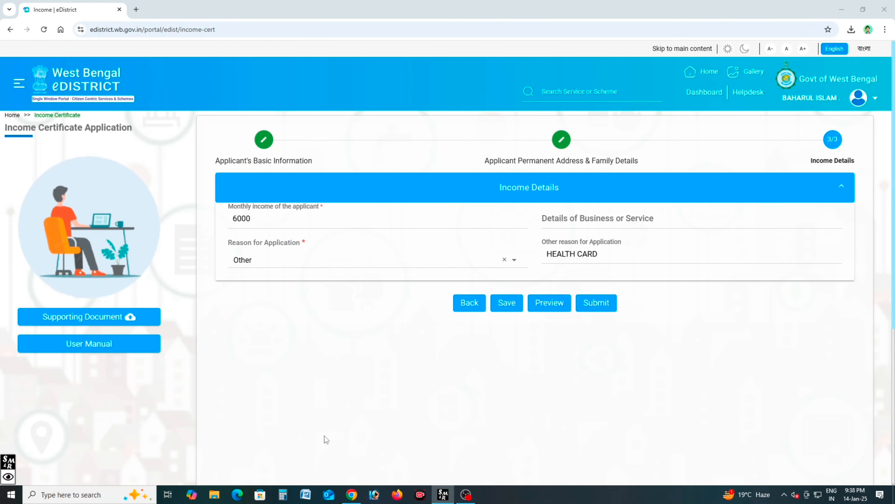
pyautogui.click(598, 309)
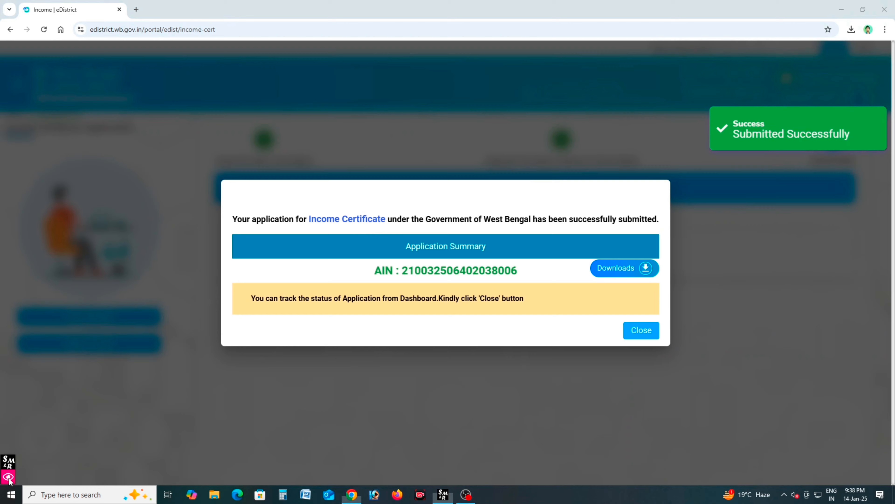
# Download the application acknowledgement PDF and check it in the downloads list
pyautogui.click(9, 478)
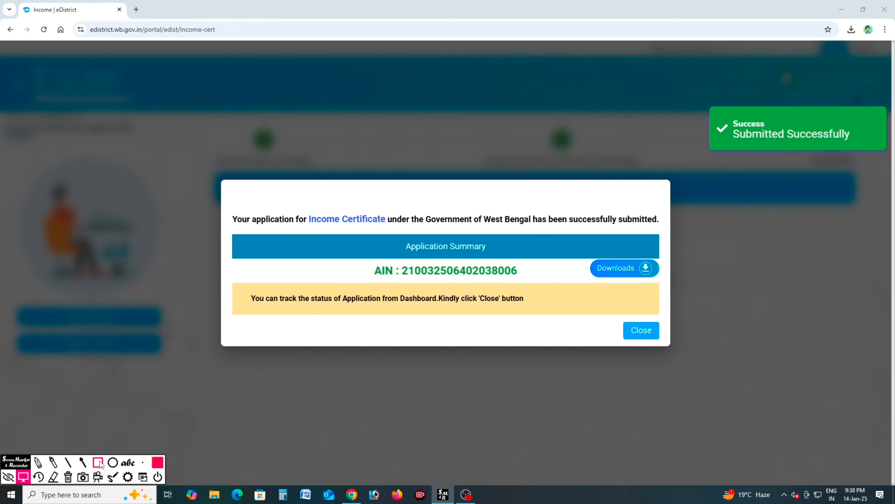
pyautogui.moveTo(223, 205)
pyautogui.mouseDown()
pyautogui.moveTo(669, 240)
pyautogui.moveTo(664, 231)
pyautogui.mouseUp()
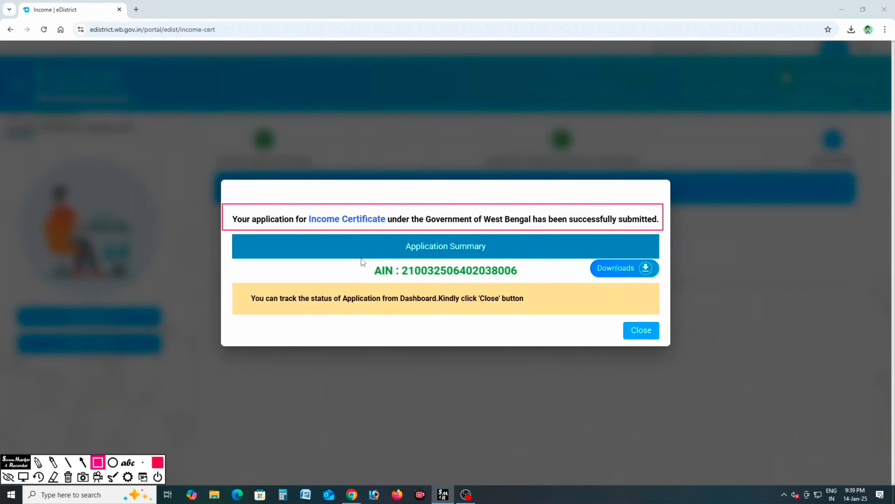
pyautogui.moveTo(361, 258); pyautogui.dragTo(527, 278)
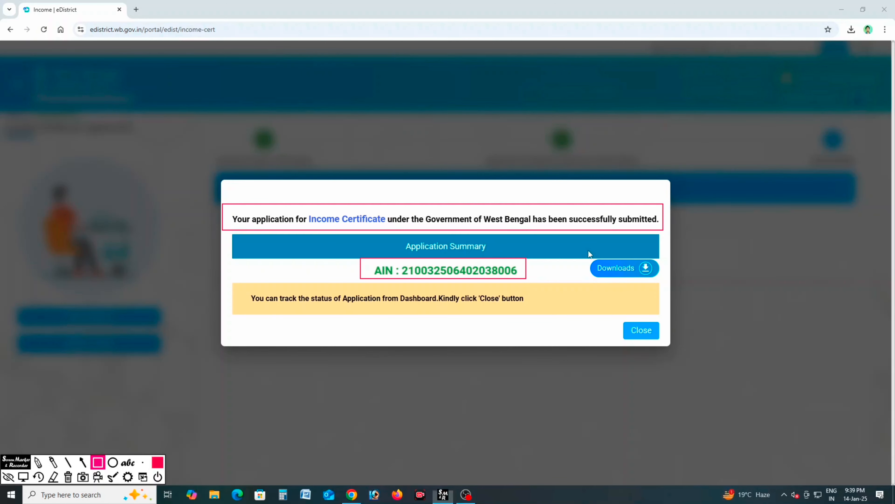
pyautogui.moveTo(589, 251)
pyautogui.mouseDown()
pyautogui.moveTo(672, 287)
pyautogui.moveTo(670, 278)
pyautogui.mouseUp()
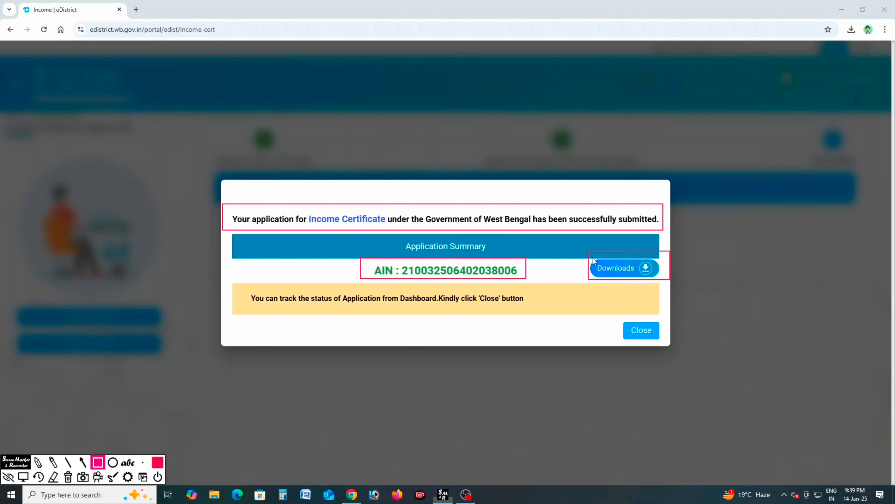
pyautogui.click(70, 478)
pyautogui.click(8, 477)
pyautogui.click(622, 273)
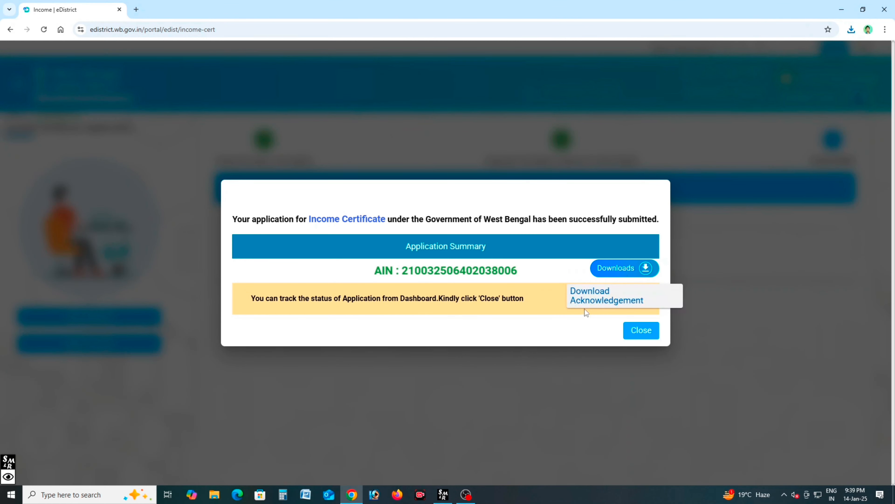
pyautogui.click(852, 30)
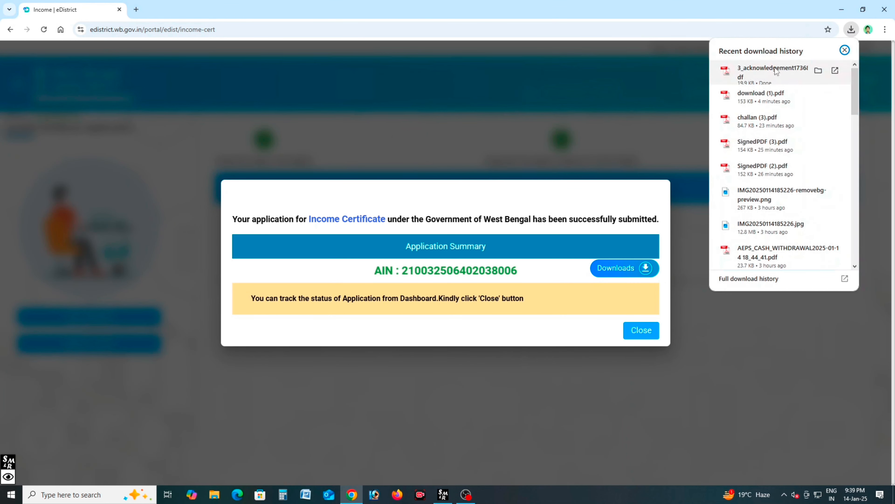
# Open the acknowledgement PDF, zoom to 125%, scroll through it, then close Adobe Reader
pyautogui.click(768, 69)
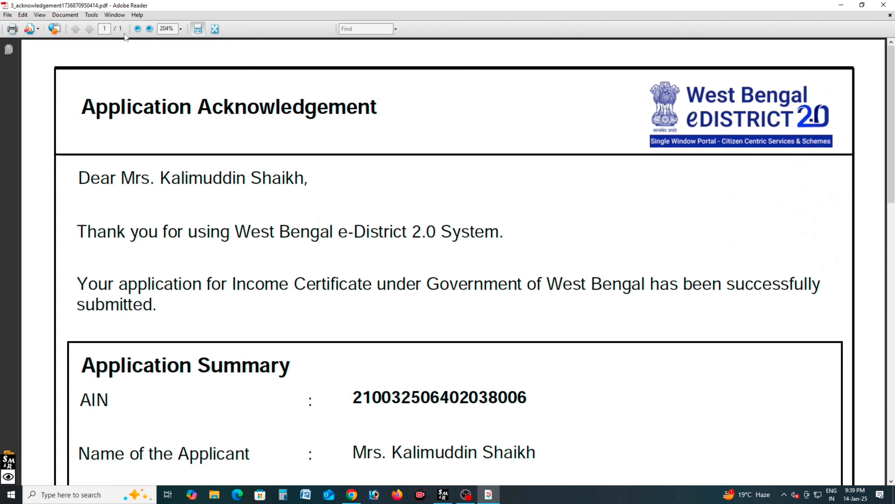
pyautogui.click(137, 28)
pyautogui.click(138, 29)
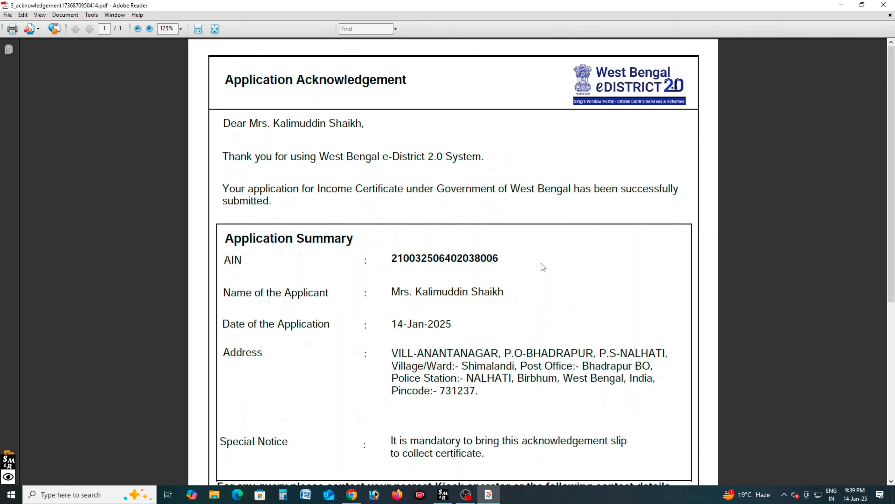
pyautogui.moveTo(894, 133)
pyautogui.mouseDown()
pyautogui.moveTo(894, 310)
pyautogui.moveTo(894, 119)
pyautogui.mouseUp()
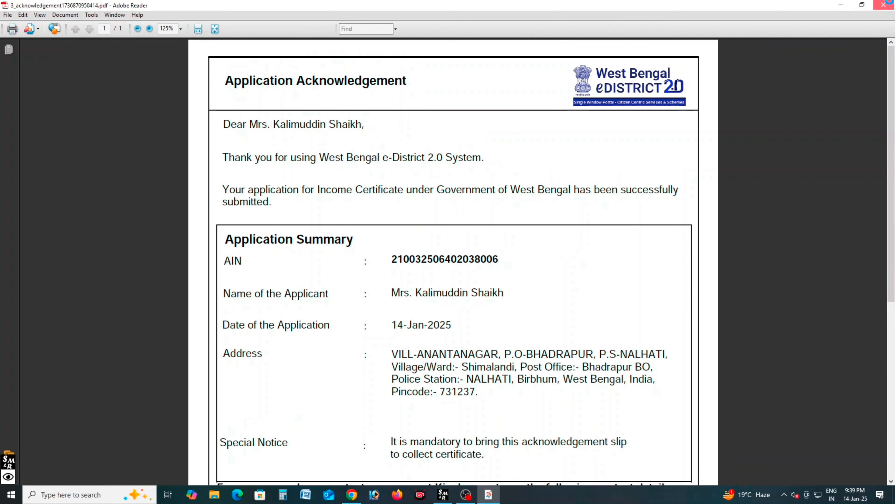
pyautogui.click(884, 5)
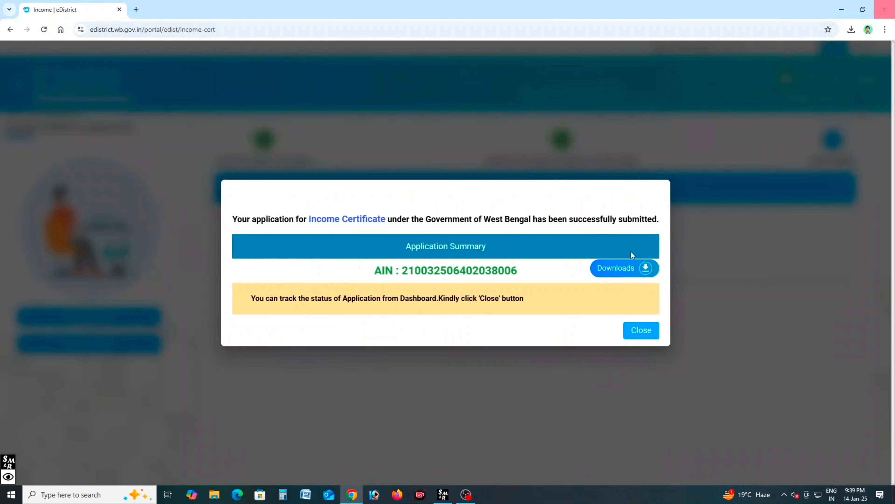
# Close the success summary and check the dashboard row for the Income Certificate application dated 14/01/2025, In Progress
pyautogui.click(639, 332)
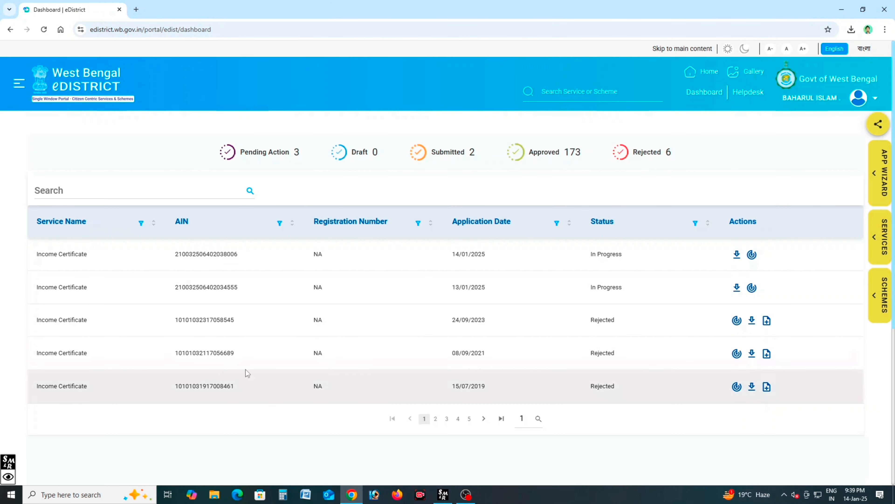
pyautogui.click(9, 478)
pyautogui.click(97, 463)
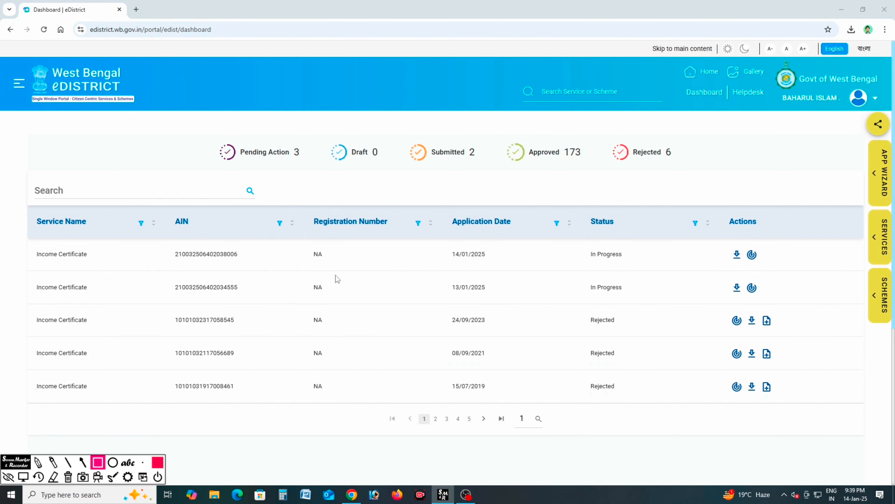
pyautogui.moveTo(15, 240); pyautogui.dragTo(785, 265)
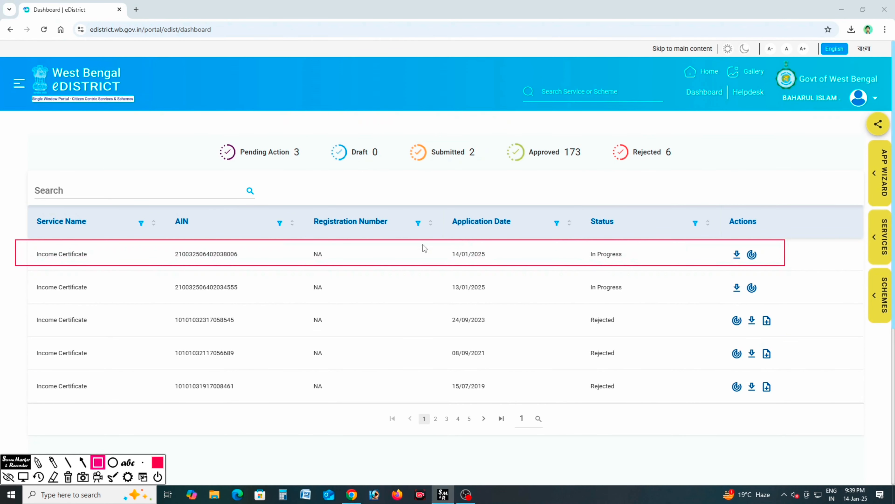
pyautogui.moveTo(14, 240); pyautogui.dragTo(104, 267)
pyautogui.moveTo(161, 240); pyautogui.dragTo(278, 266)
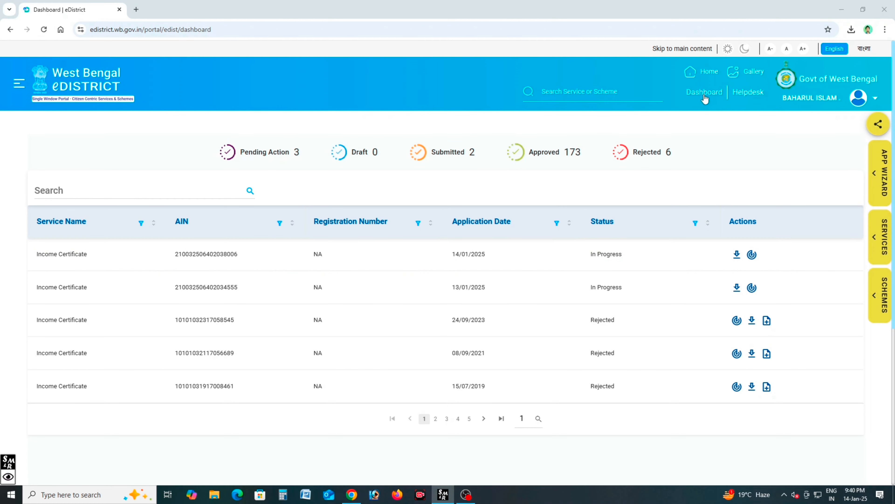
pyautogui.click(704, 95)
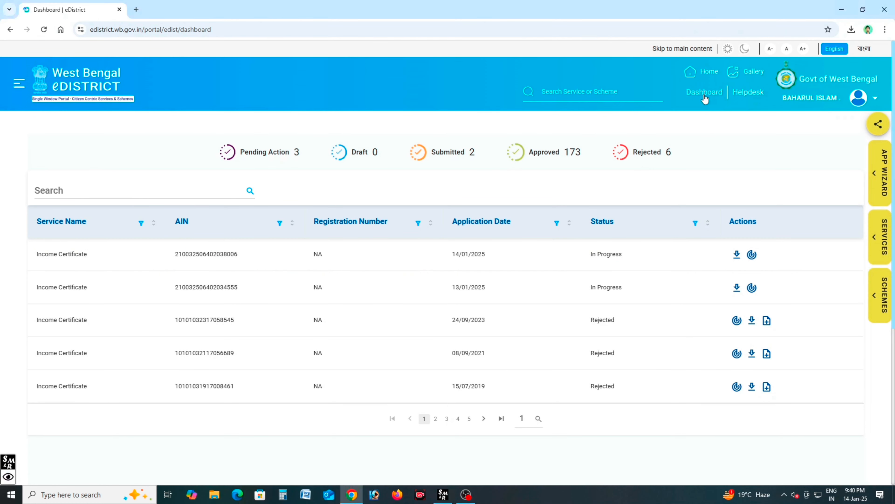
# Return from the dashboard to the eDistrict portal home page via the eDISTRICT logo
pyautogui.click(70, 89)
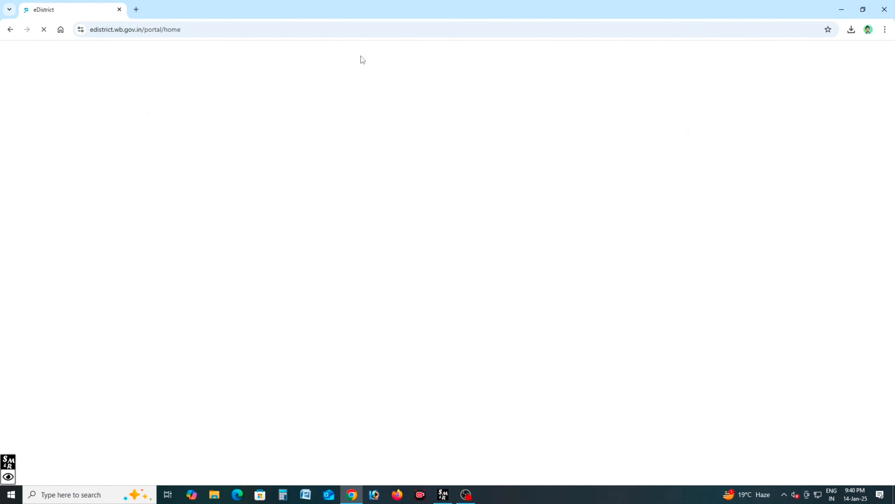